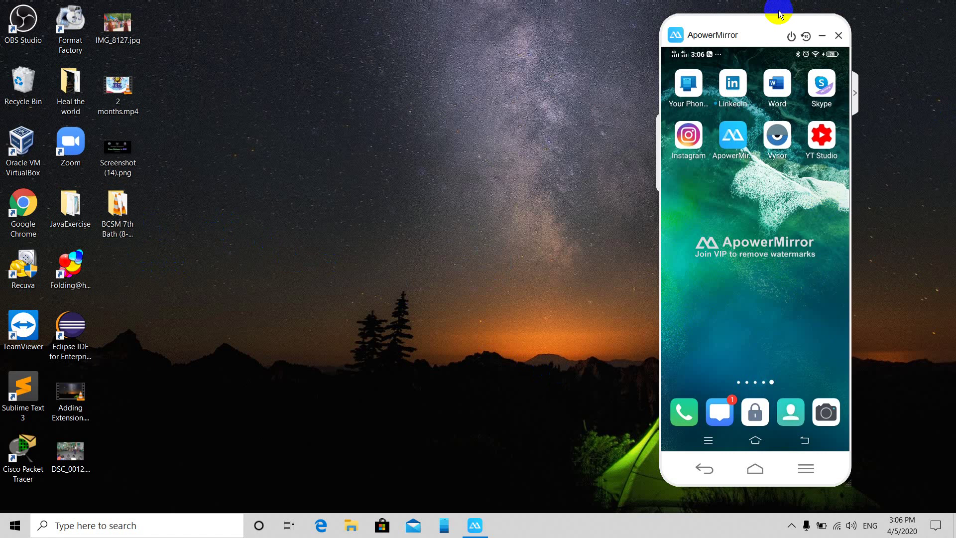
- Move the ApowerMirror phone window further left and launch Google Chrome from the desktop
left_click_drag(762, 25, 616, 41)
mouse_move(559, 25)
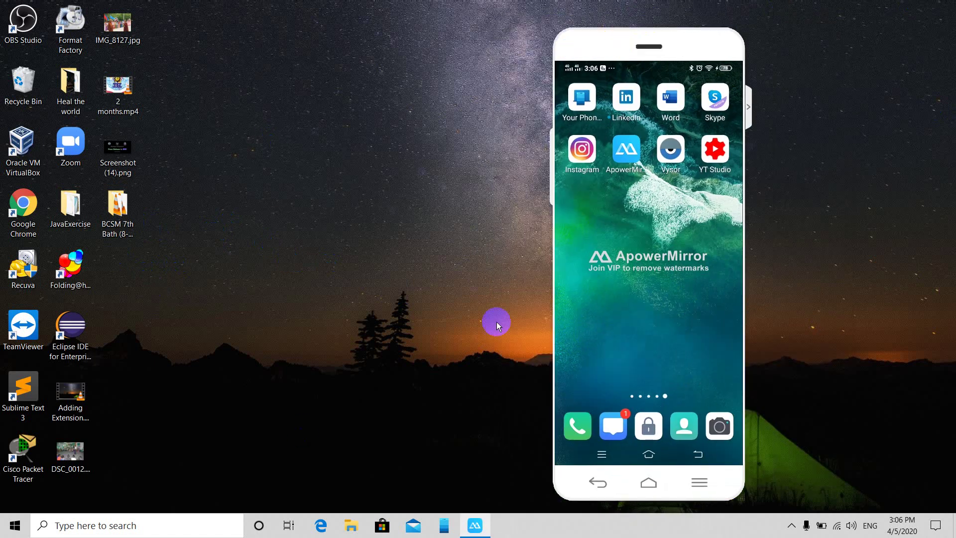
double_click(25, 204)
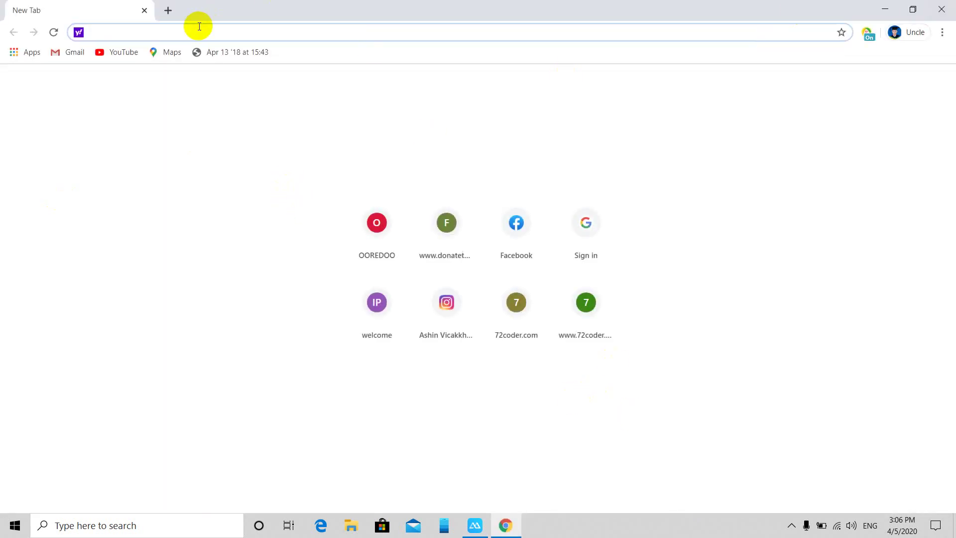
type("www.g")
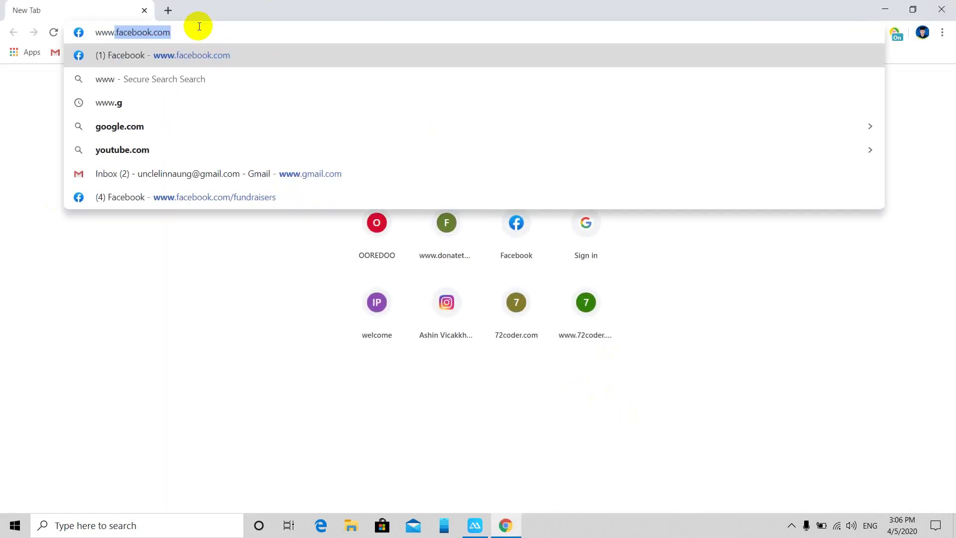
type("mail.com")
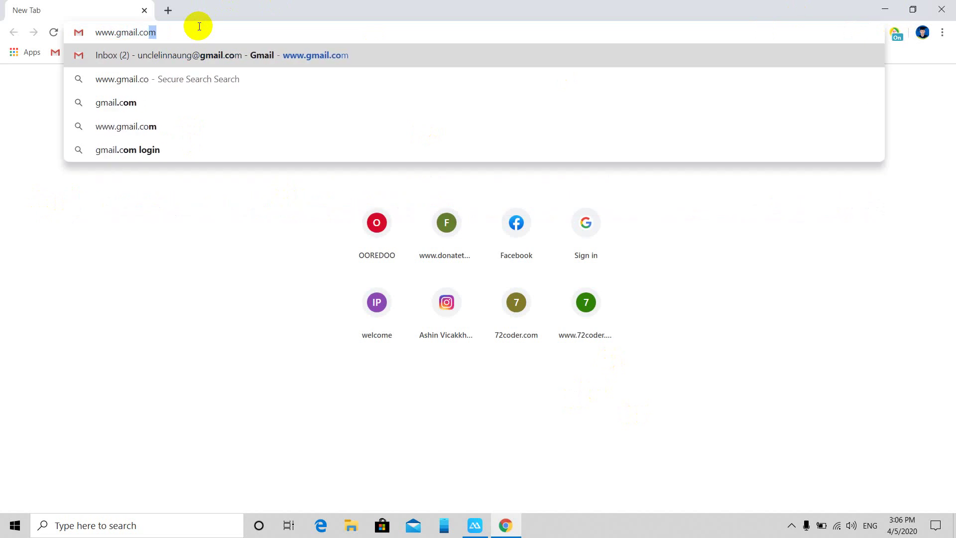
key("Return")
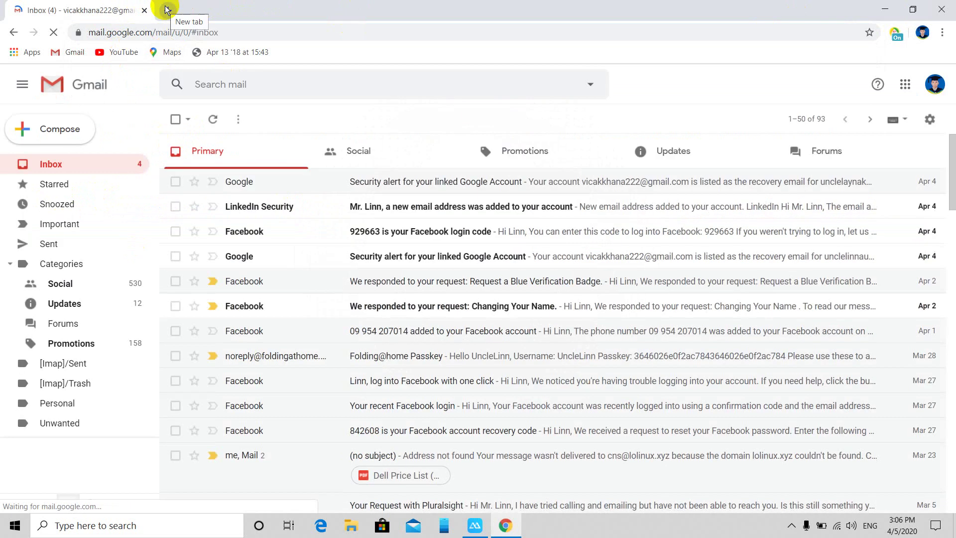
- Check the Google account panel and open a new browser tab beside the Gmail inbox
left_click(934, 84)
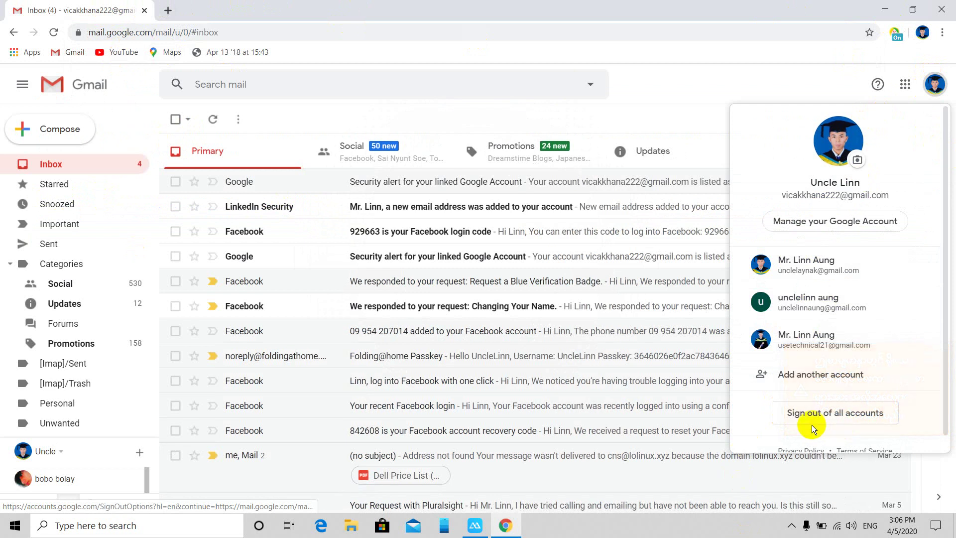
key("Escape")
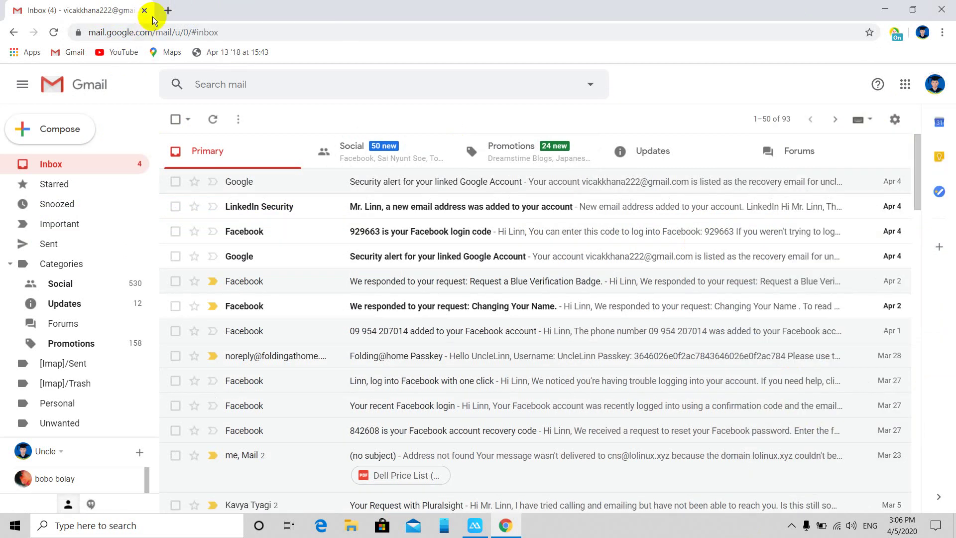
left_click(167, 10)
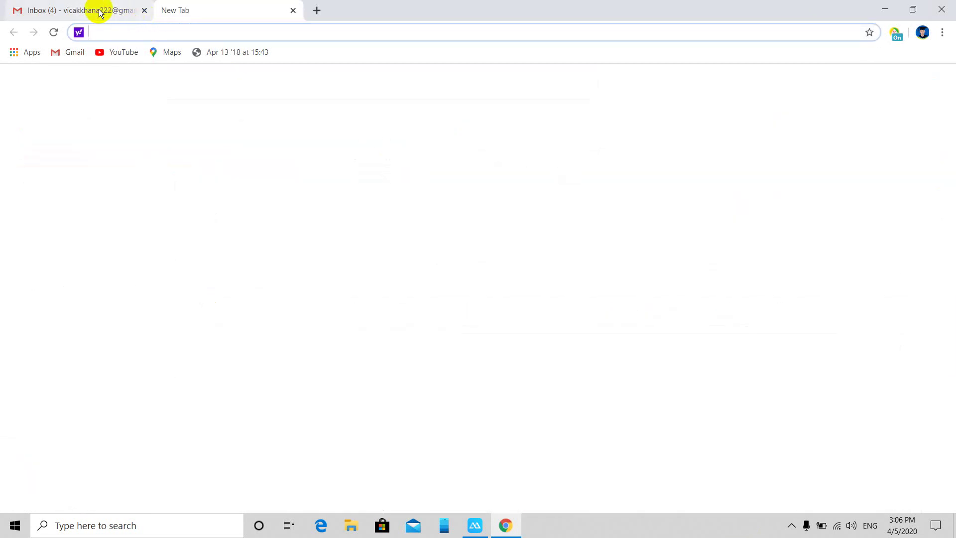
left_click(100, 11)
left_click(169, 9)
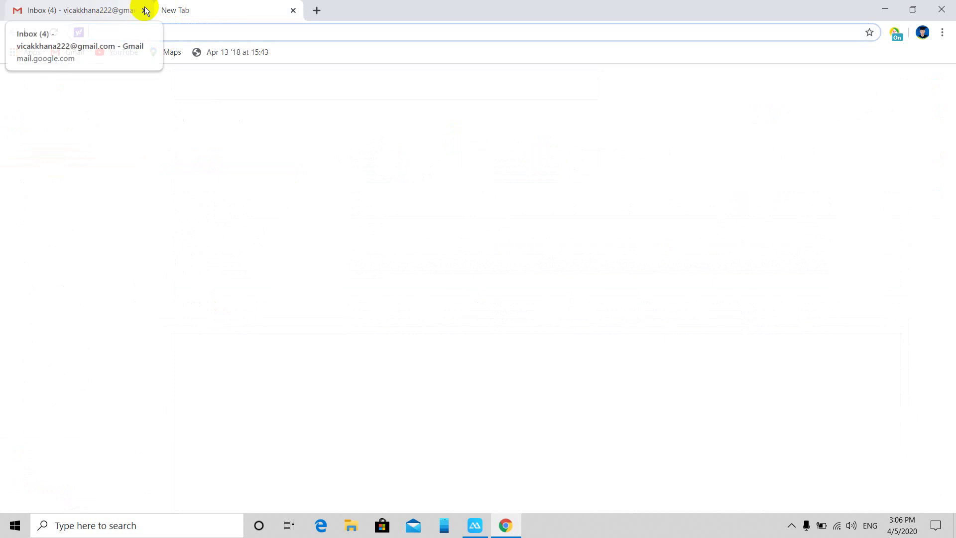
left_click(88, 11)
left_click(209, 8)
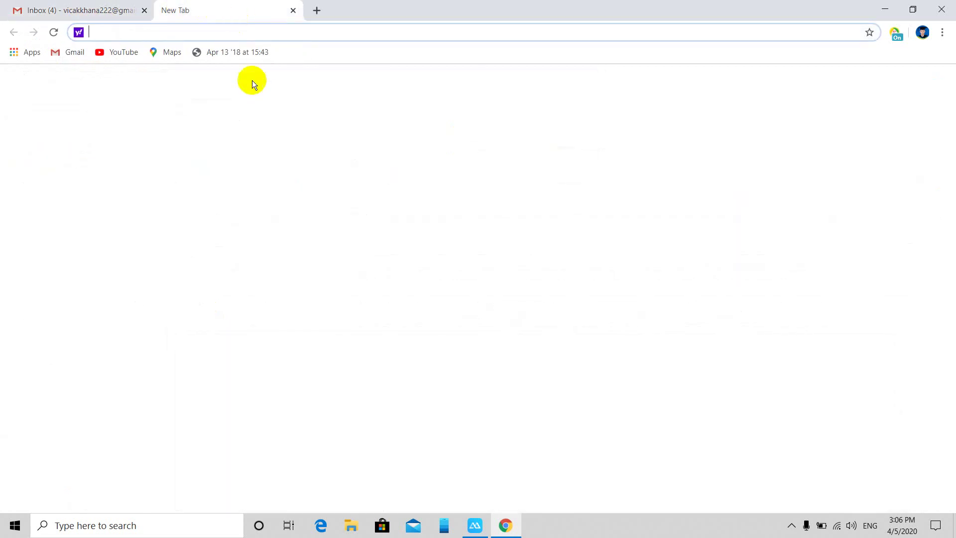
left_click(113, 11)
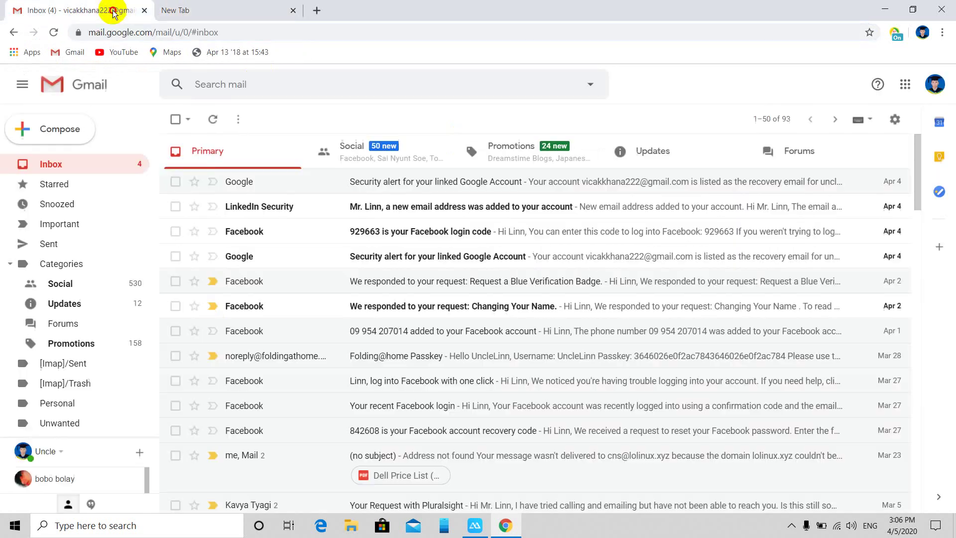
- Choose Add another account from the profile menu and close the original inbox tab
left_click(934, 85)
left_click(801, 375)
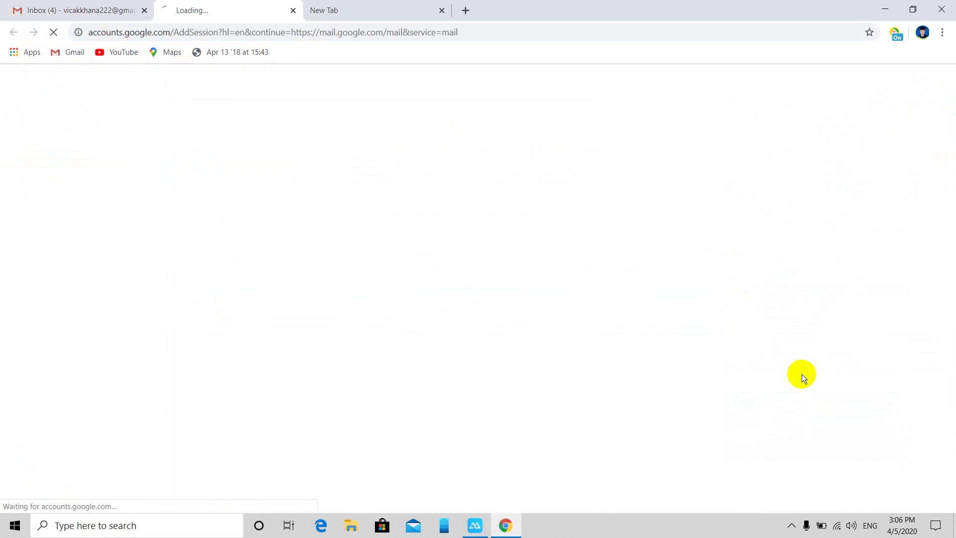
left_click(102, 9)
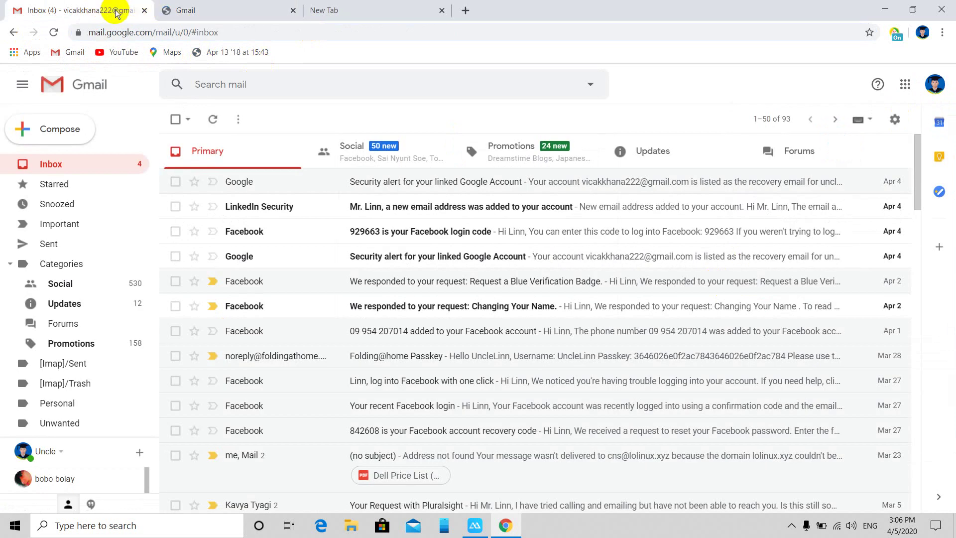
left_click(144, 11)
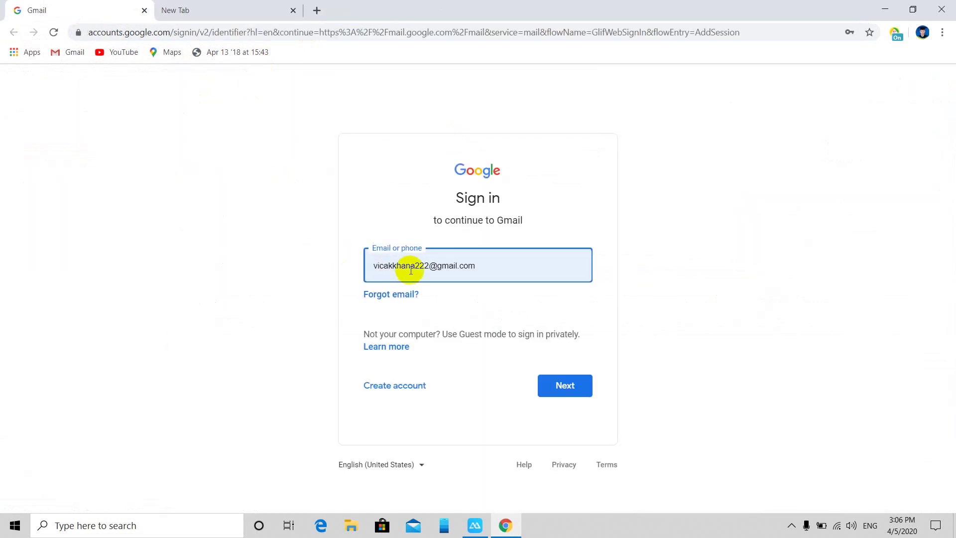
- Clear the prefilled email address and choose Create account for personal use
left_click_drag(476, 269, 362, 258)
key("BackSpace")
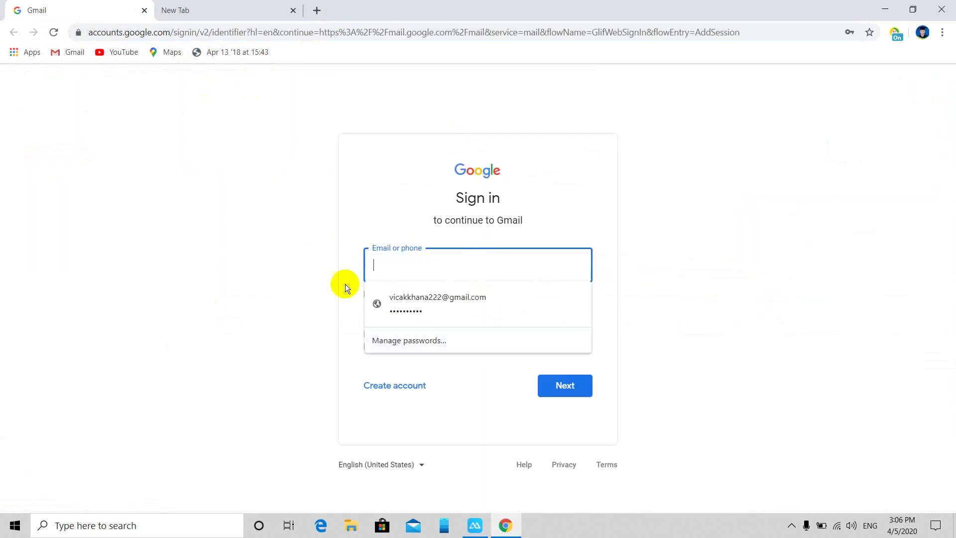
left_click(946, 298)
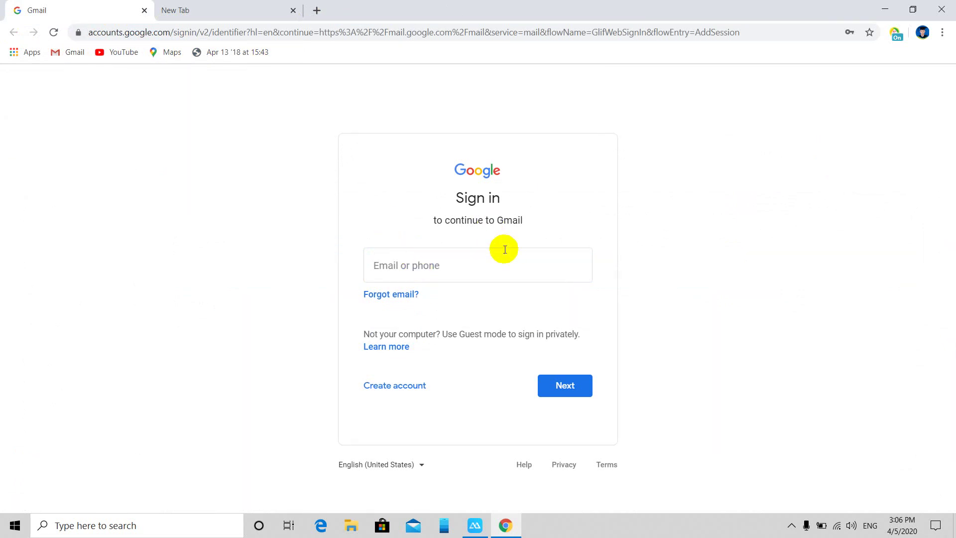
left_click(397, 387)
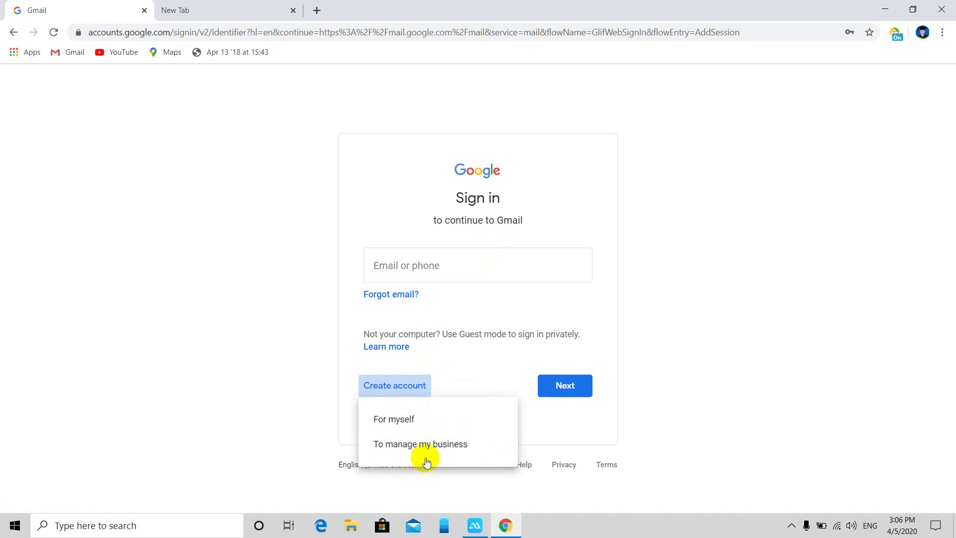
left_click(416, 423)
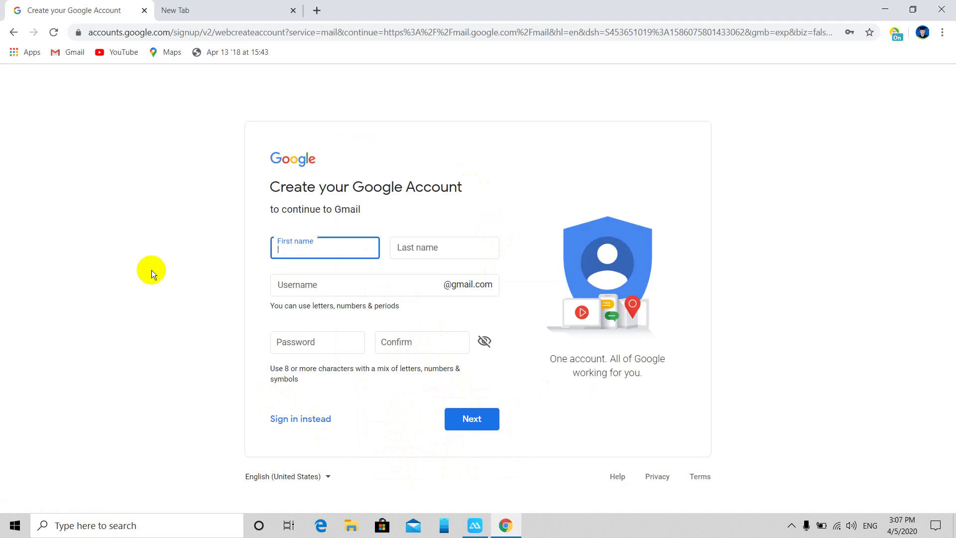
- Enter the new account's first name, last name and a matching Gmail username
left_click(329, 249)
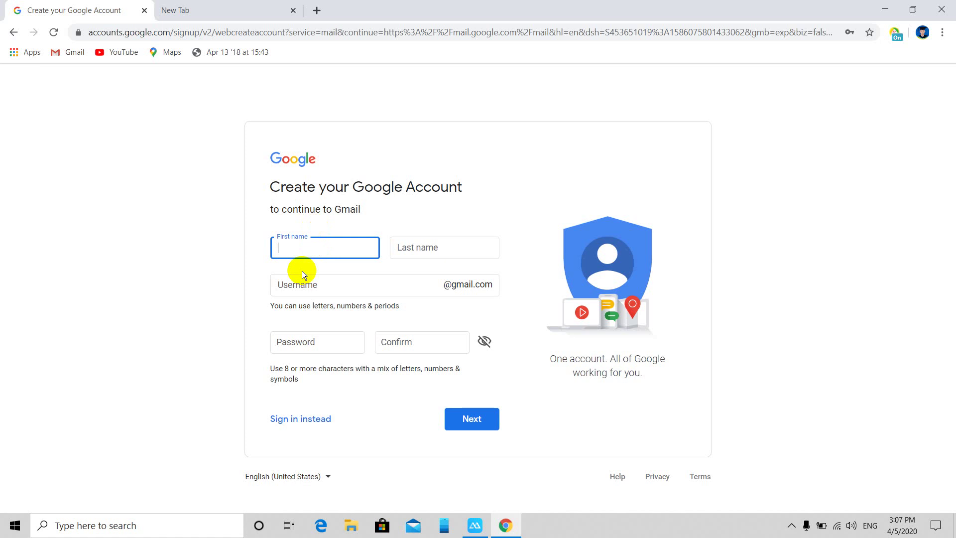
left_click(413, 248)
left_click(336, 248)
key("BackSpace")
key("BackSpace")
key("BackSpace")
key("BackSpace")
key("Tab")
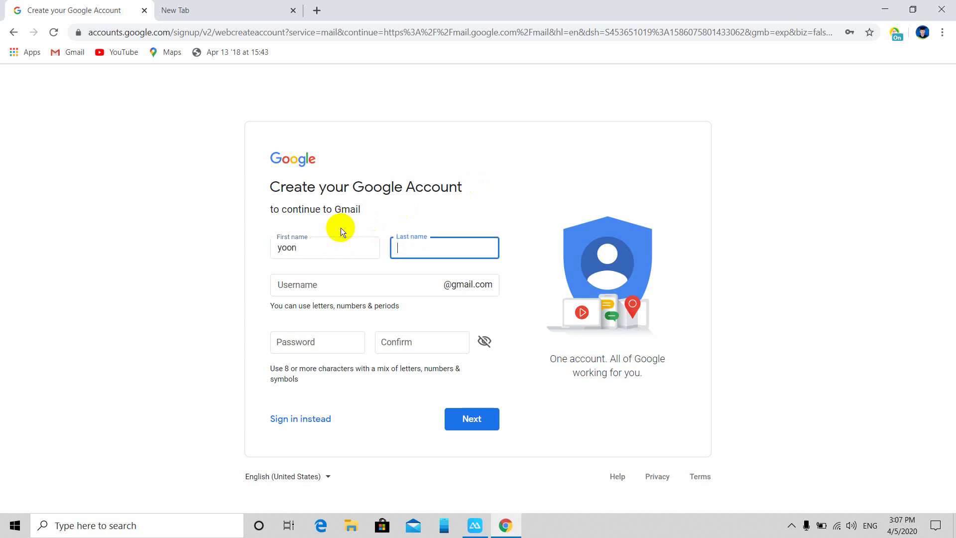
key("Tab")
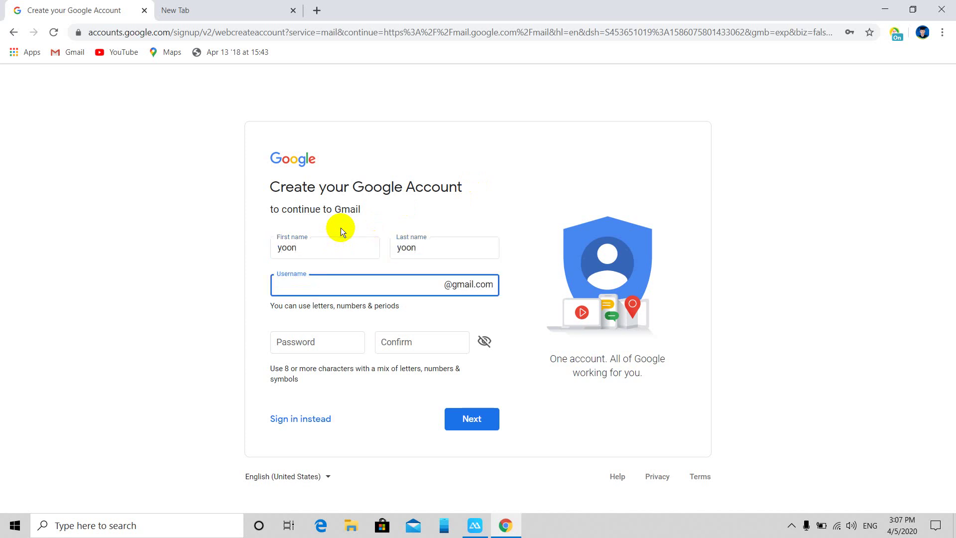
key("Tab")
left_click(283, 341)
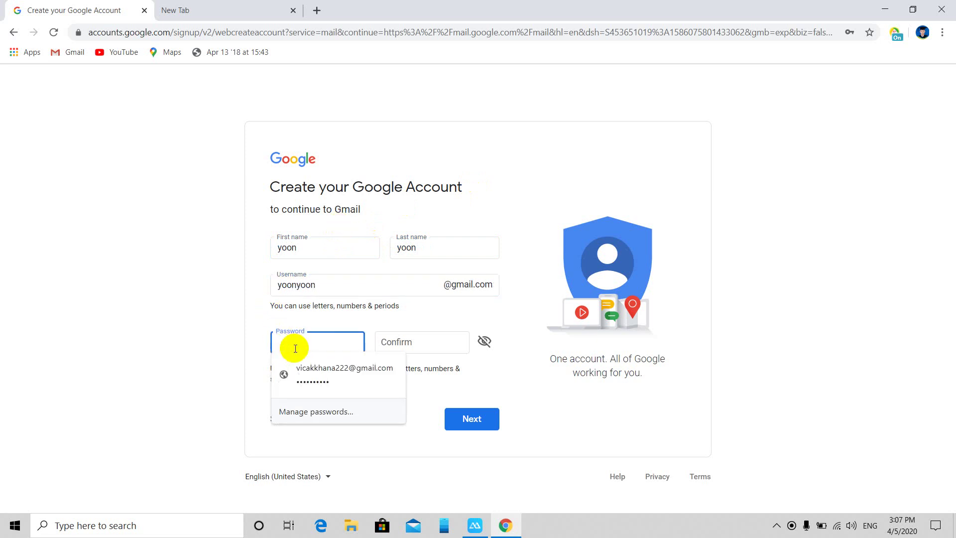
left_click(172, 364)
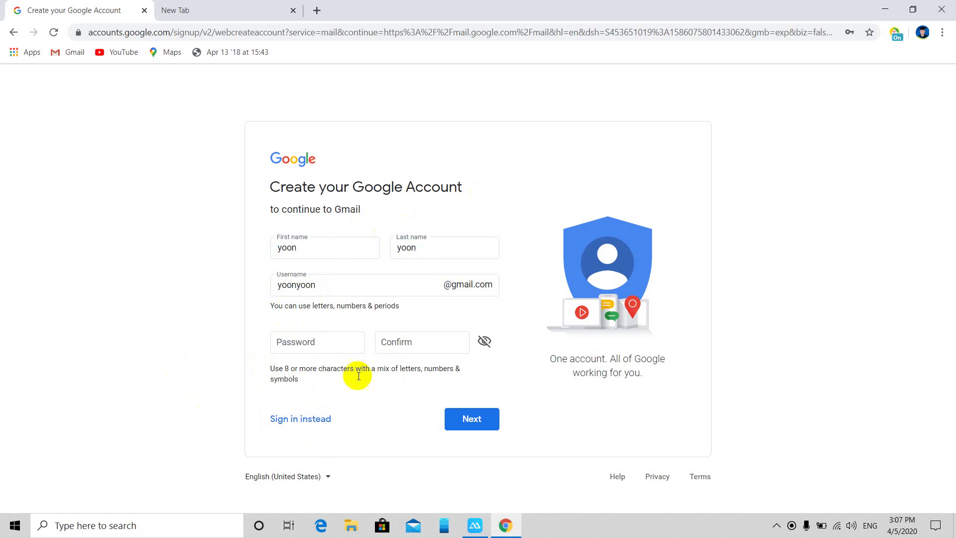
left_click(329, 342)
left_click(229, 340)
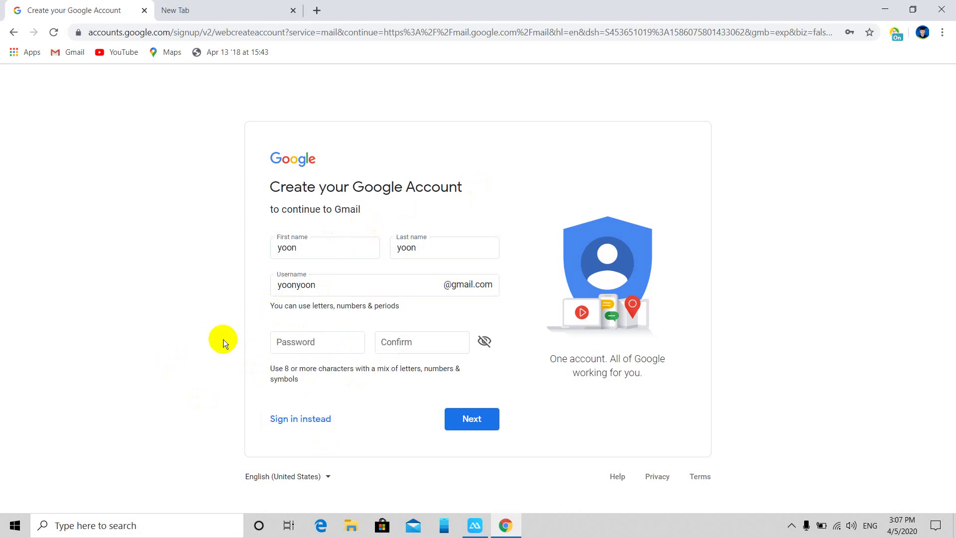
left_click(483, 342)
left_click(314, 345)
left_click(213, 299)
left_click(338, 339)
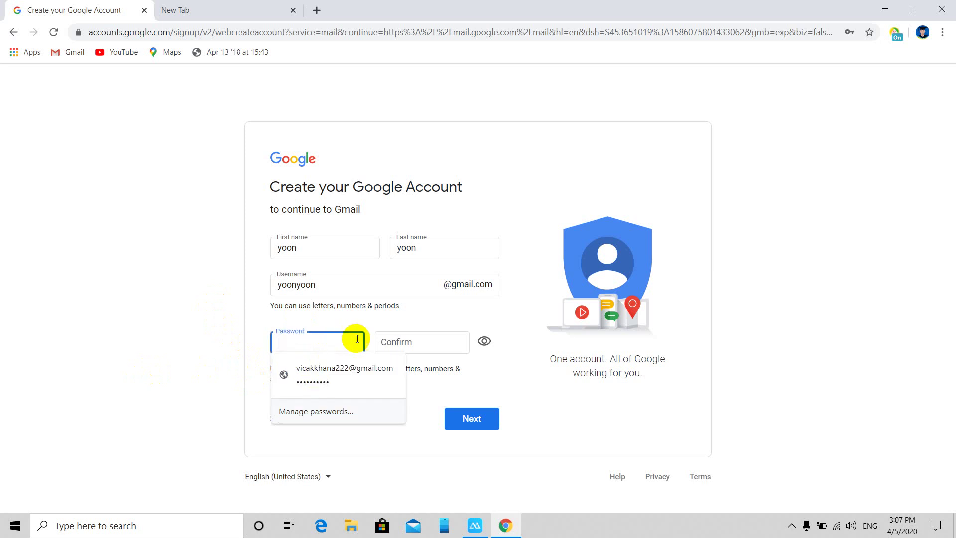
left_click(190, 345)
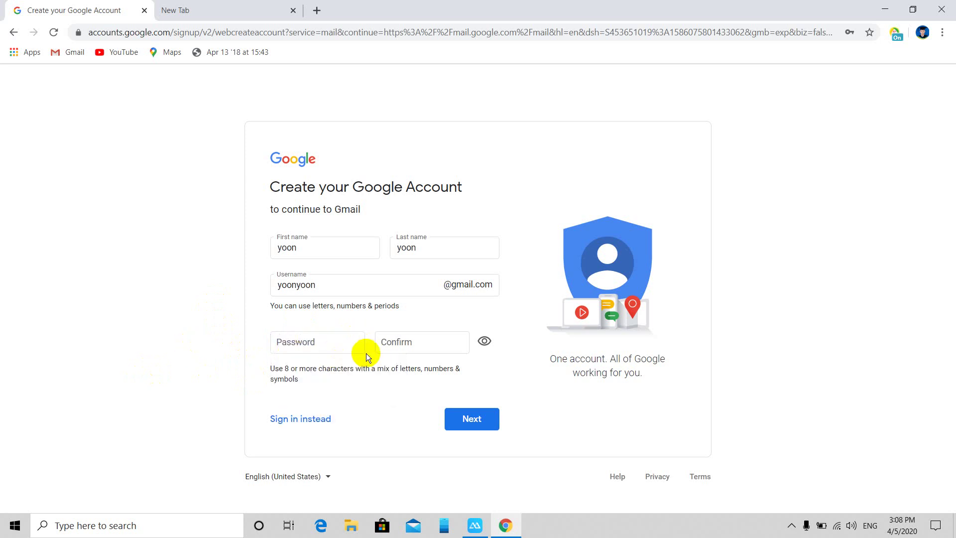
left_click(324, 344)
left_click(153, 318)
left_click(340, 348)
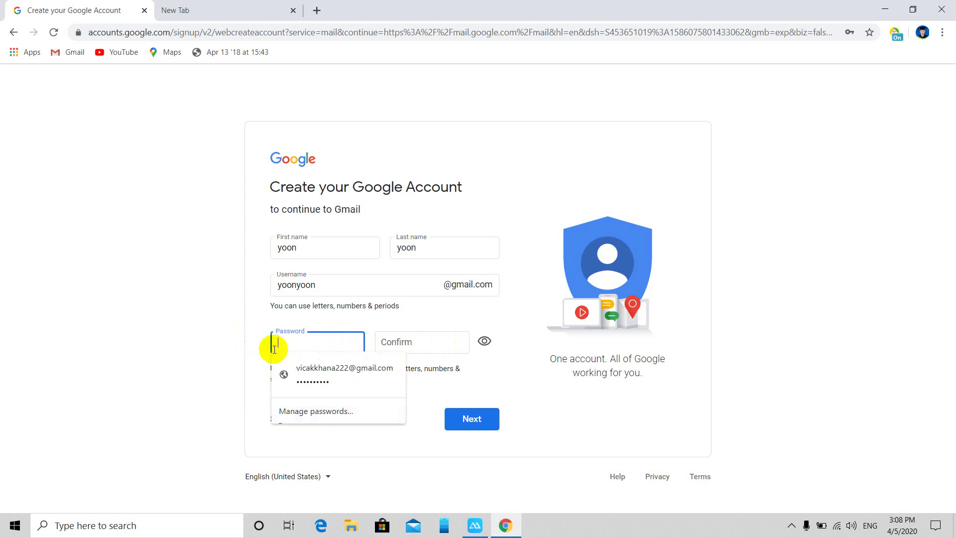
left_click(249, 358)
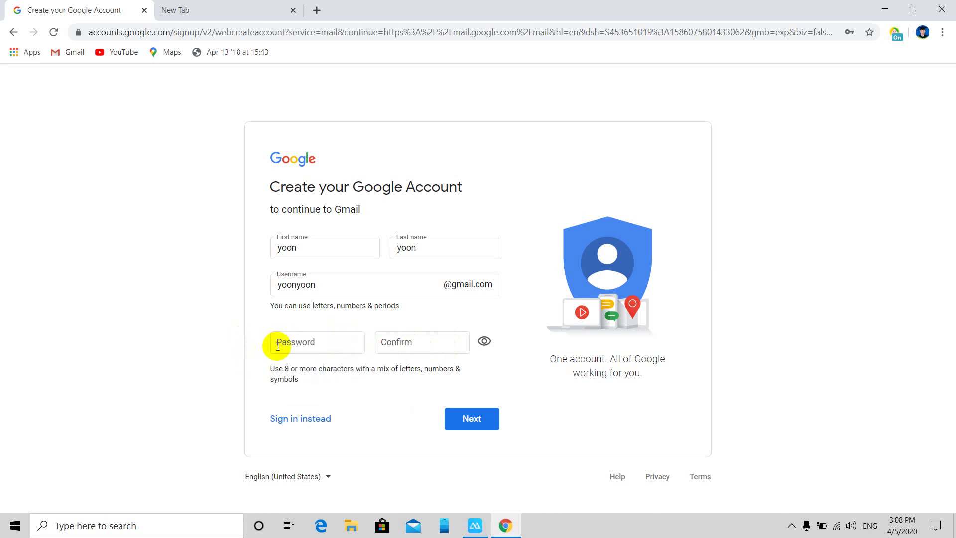
left_click(316, 343)
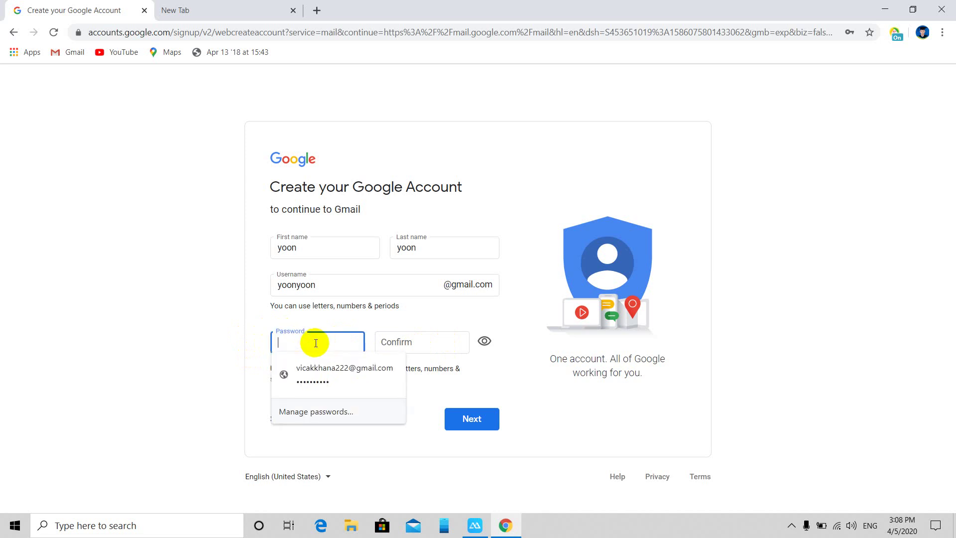
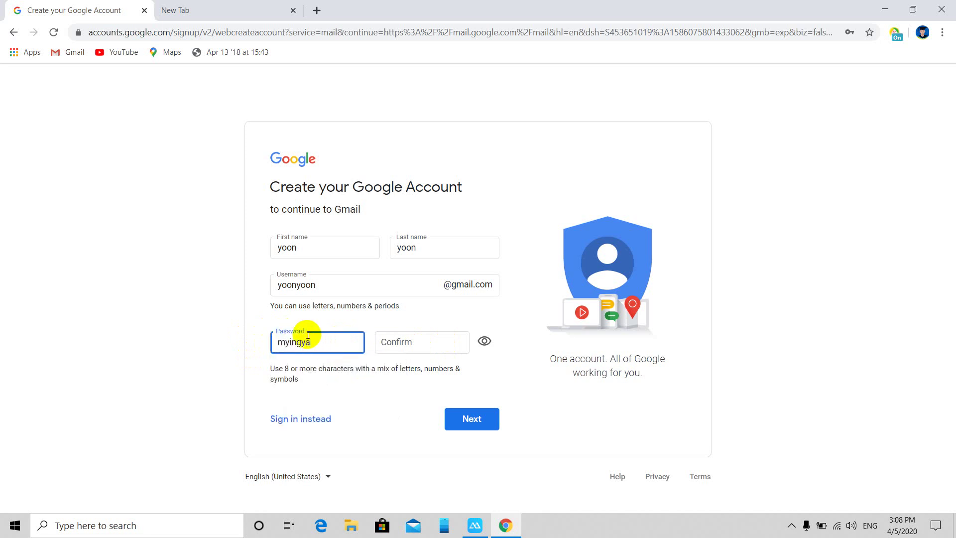
- Try several trial passwords in the Password field before moving to Confirm
key("BackSpace")
key("BackSpace")
key("BackSpace")
key("BackSpace")
key("BackSpace")
key("BackSpace")
key("BackSpace")
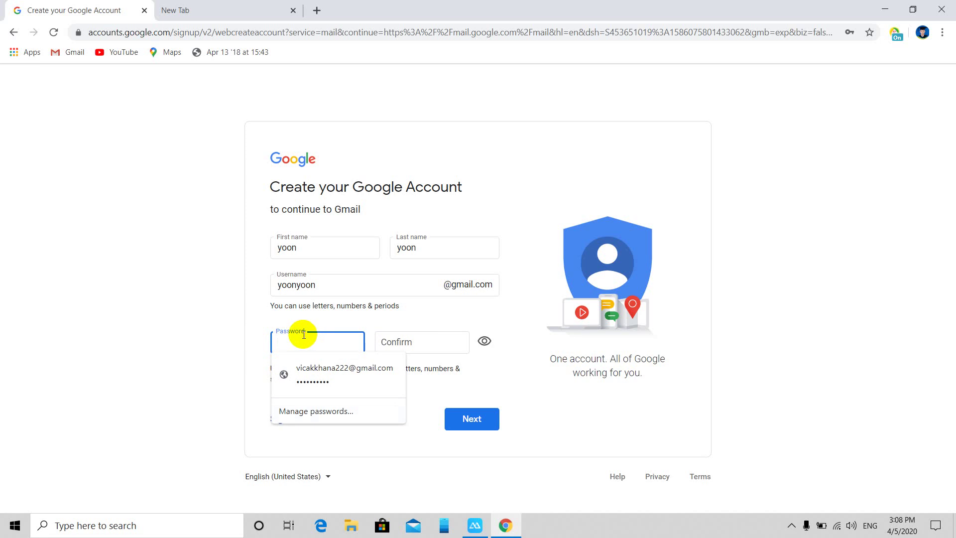
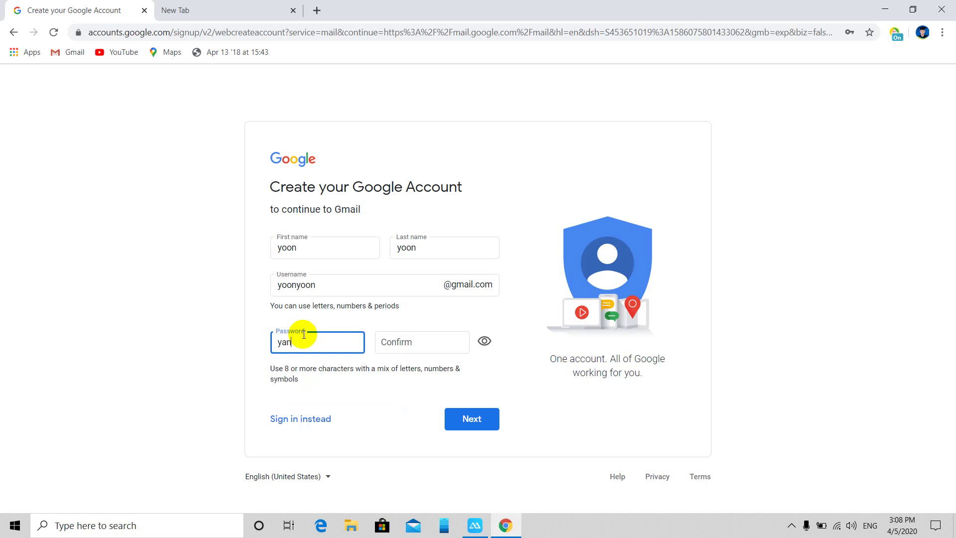
key("BackSpace")
key("BackSpace")
key("BackSpace")
key("BackSpace")
key("BackSpace")
key("BackSpace")
key("BackSpace")
key("BackSpace")
key("BackSpace")
key("BackSpace")
key("BackSpace")
key("BackSpace")
key("Tab")
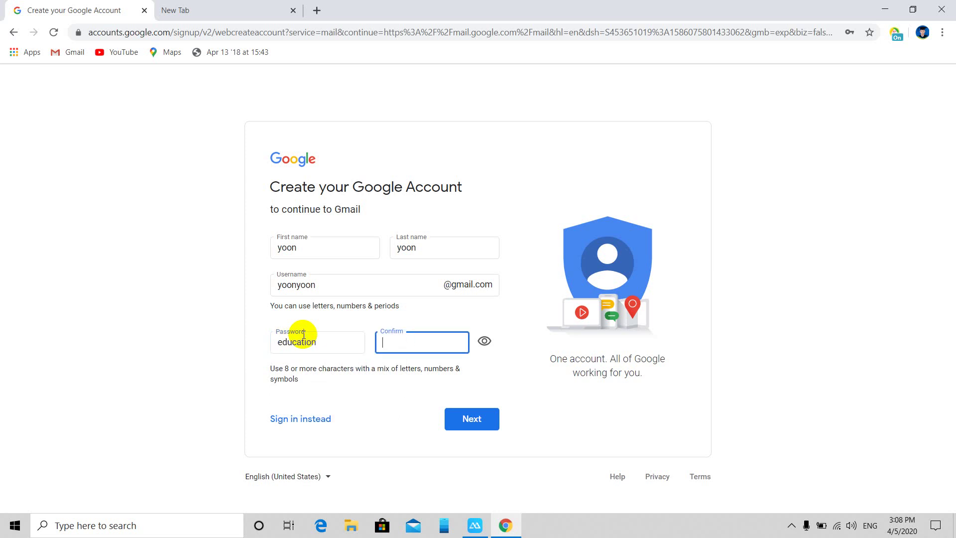
key("BackSpace")
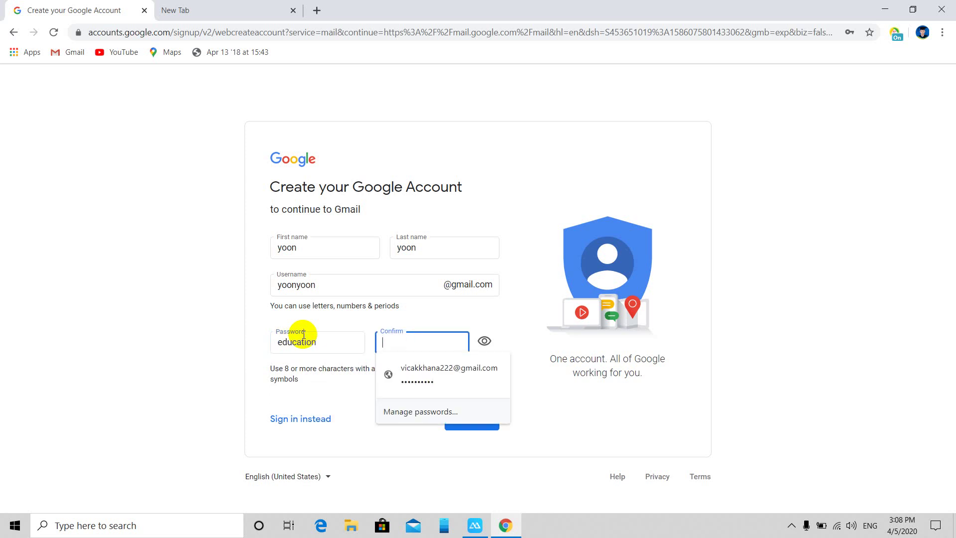
- Show the password, erase the Password field entirely and refocus it
left_click(486, 341)
left_click(493, 341)
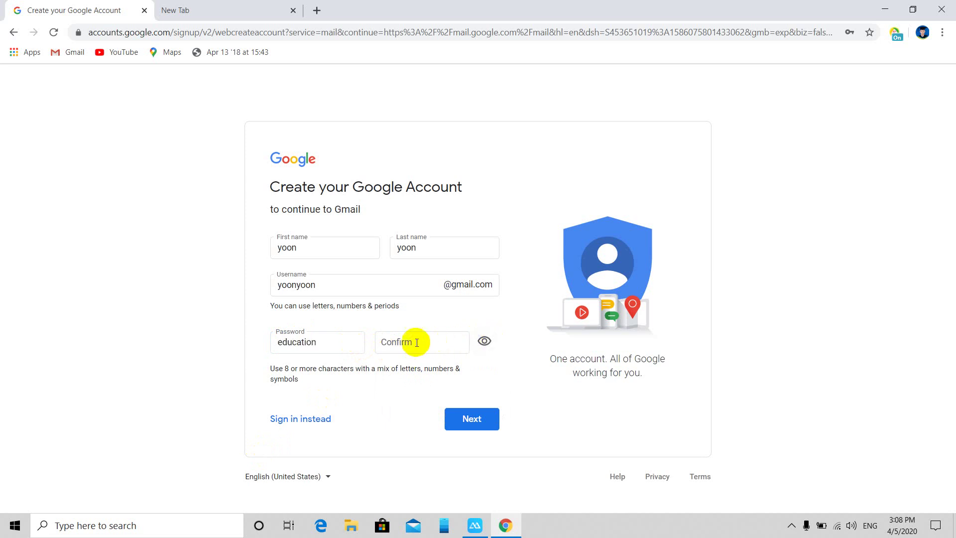
left_click(412, 342)
left_click(325, 341)
left_click_drag(325, 341, 231, 341)
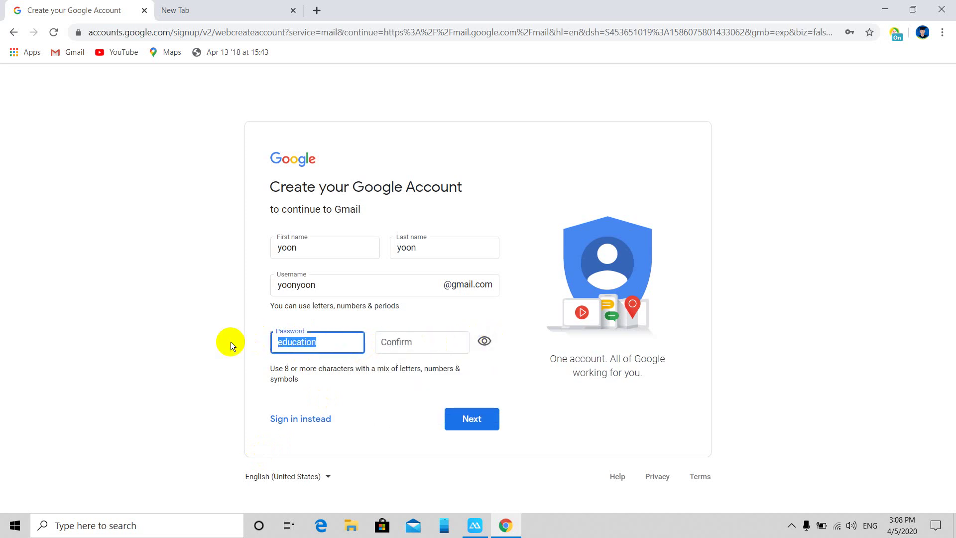
key("BackSpace")
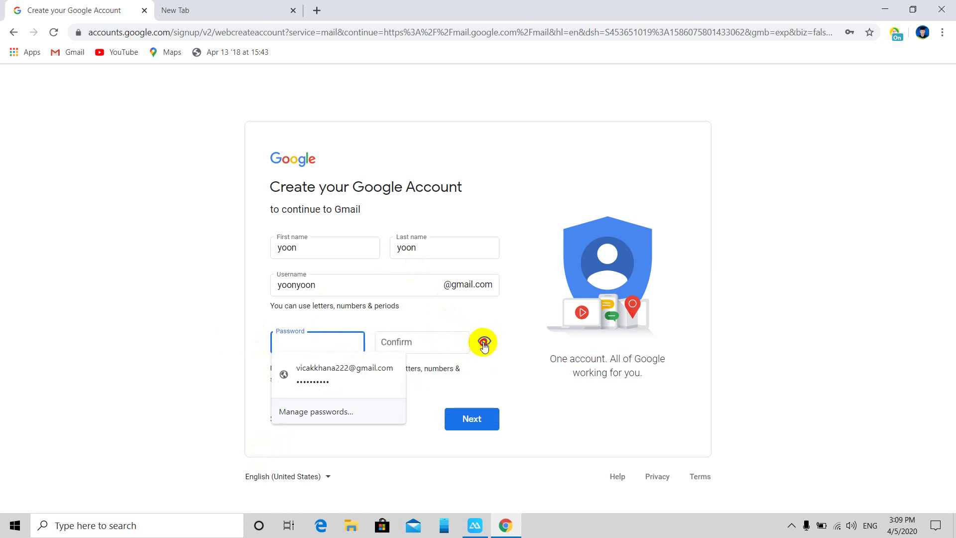
left_click(484, 341)
left_click(314, 342)
left_click(229, 339)
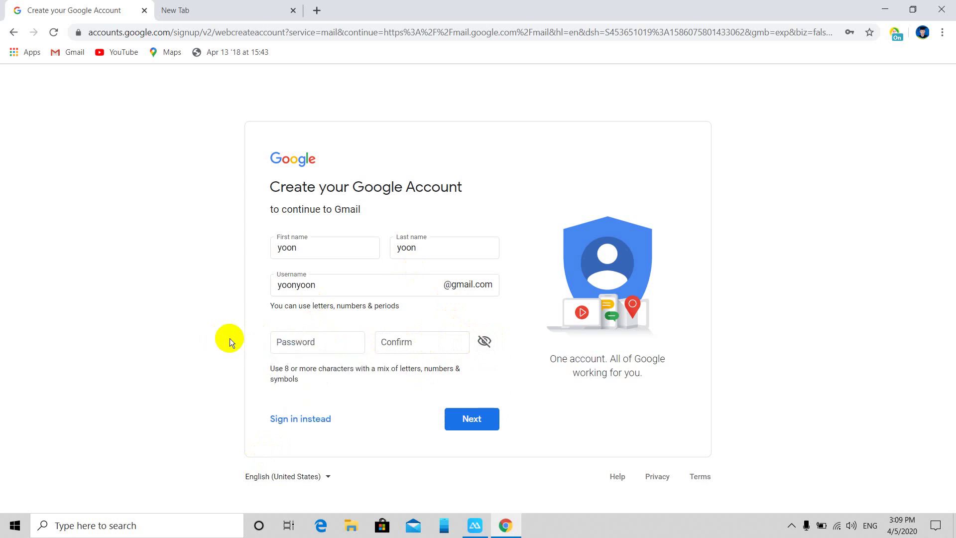
left_click(297, 343)
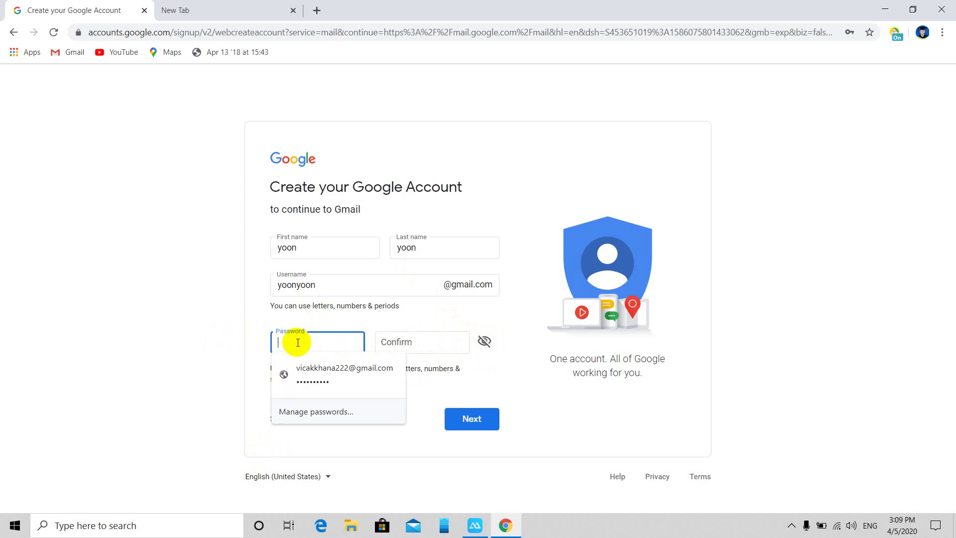
left_click(297, 343)
left_click(298, 343)
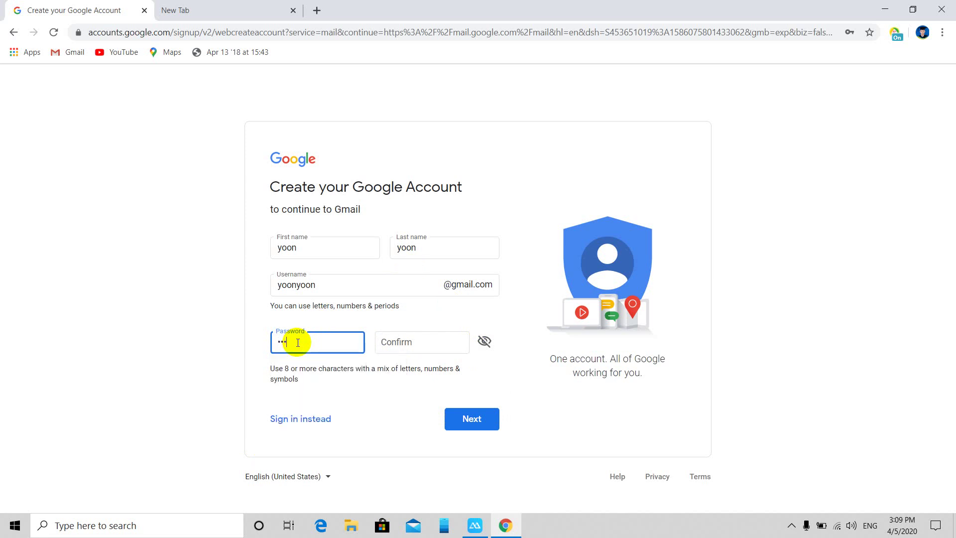
- Enter the chosen password in both Password and Confirm, then submit the form
key("Tab")
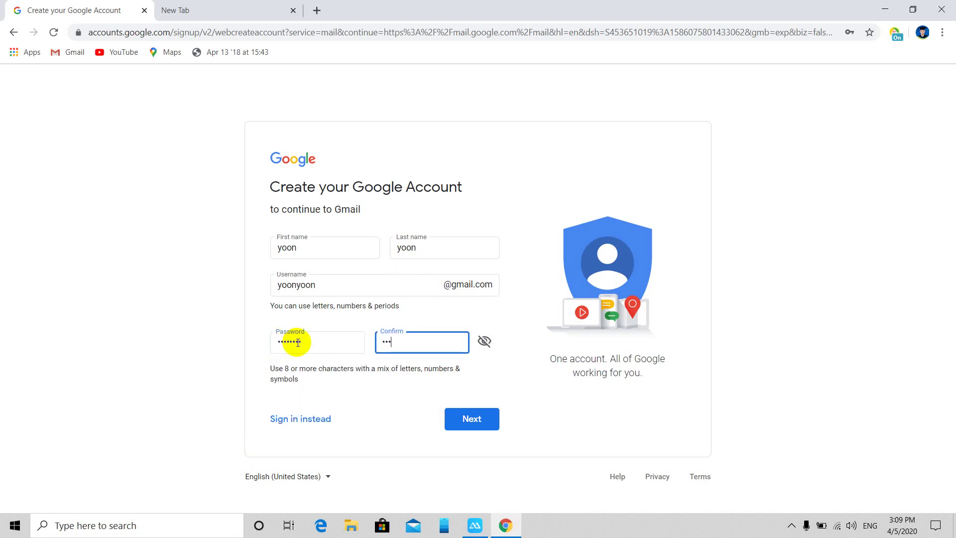
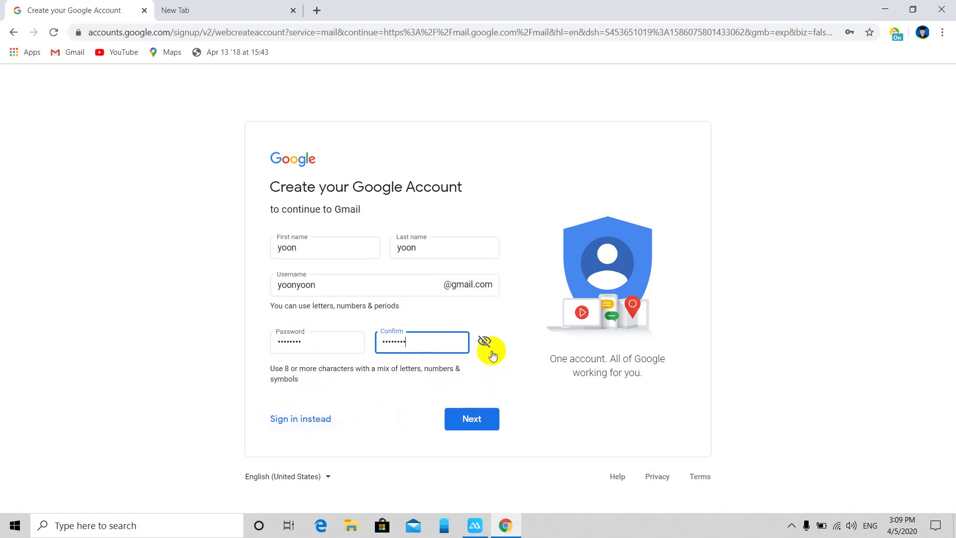
left_click(457, 421)
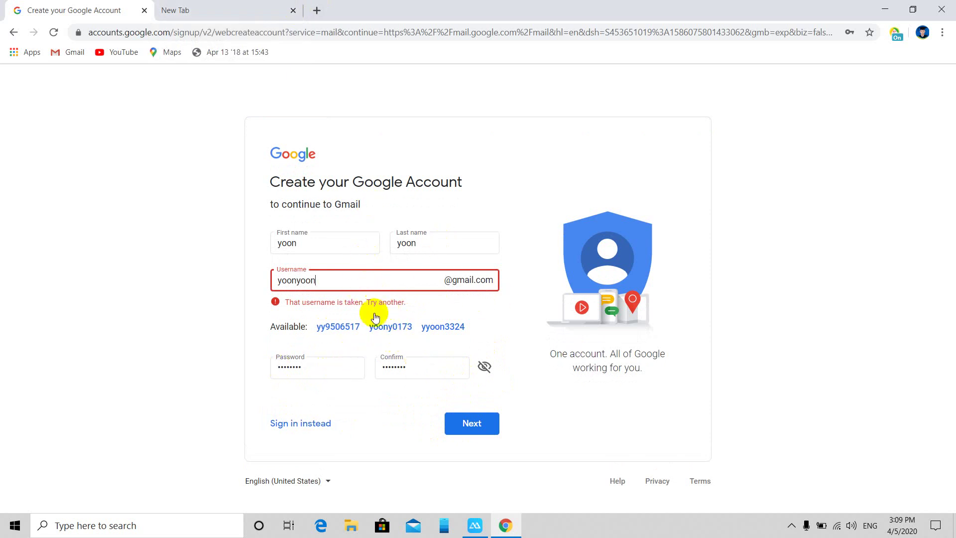
- Shorten the last name, retry an edited username, then accept a suggested available one and continue
left_click(426, 242)
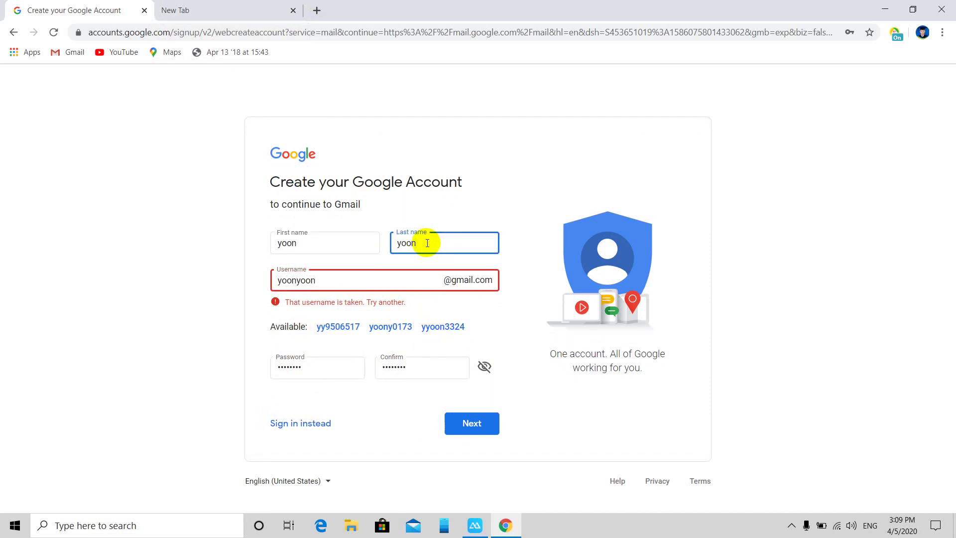
key("BackSpace")
key("BackSpace")
left_click(366, 278)
key("BackSpace")
key("BackSpace")
key("BackSpace")
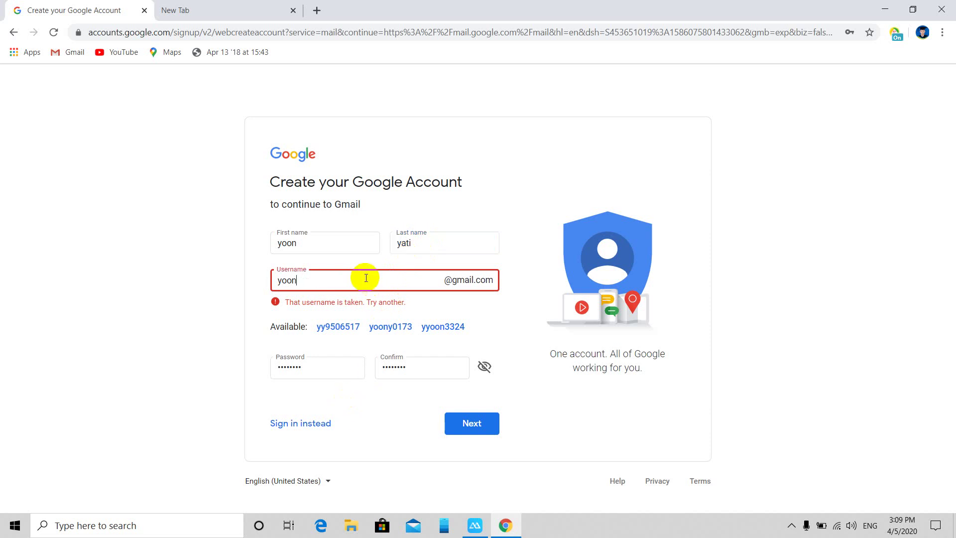
type("tati")
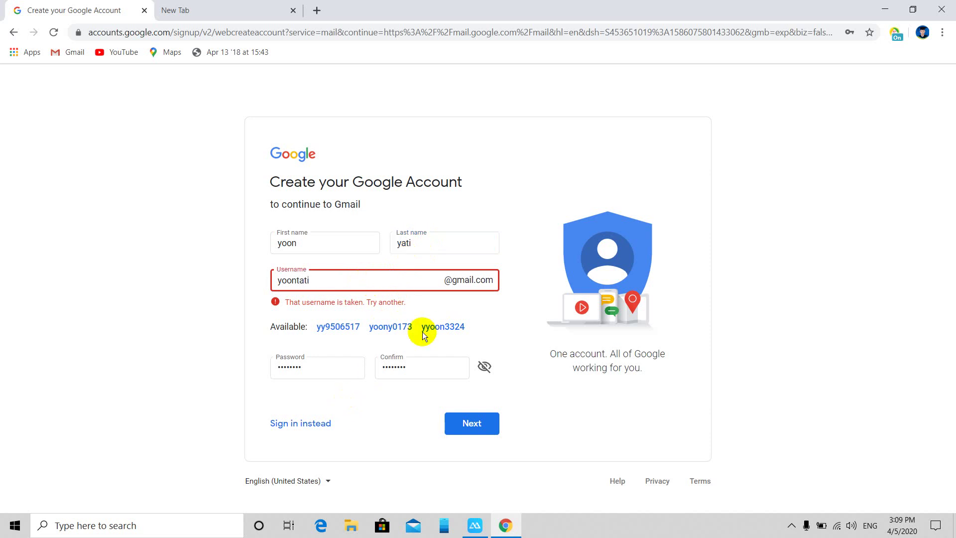
left_click(464, 423)
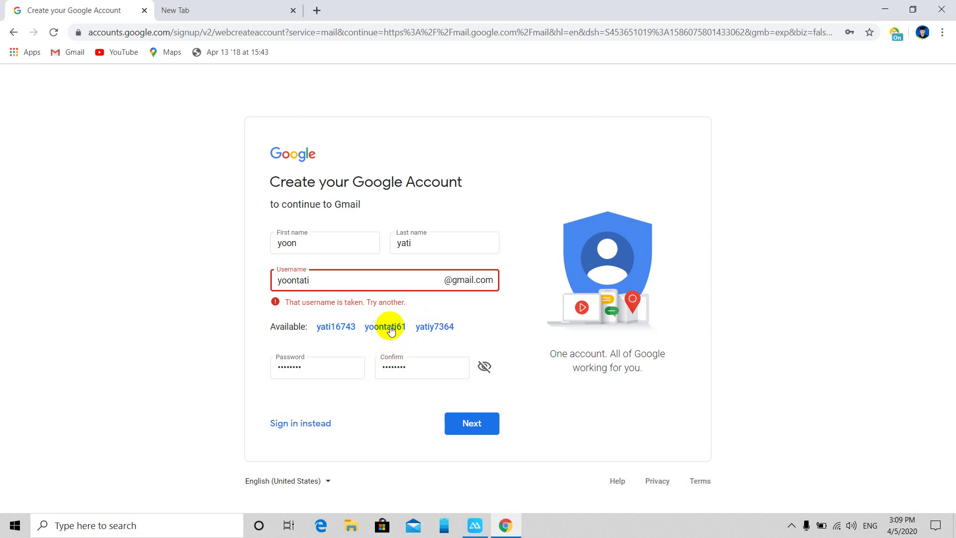
left_click(390, 333)
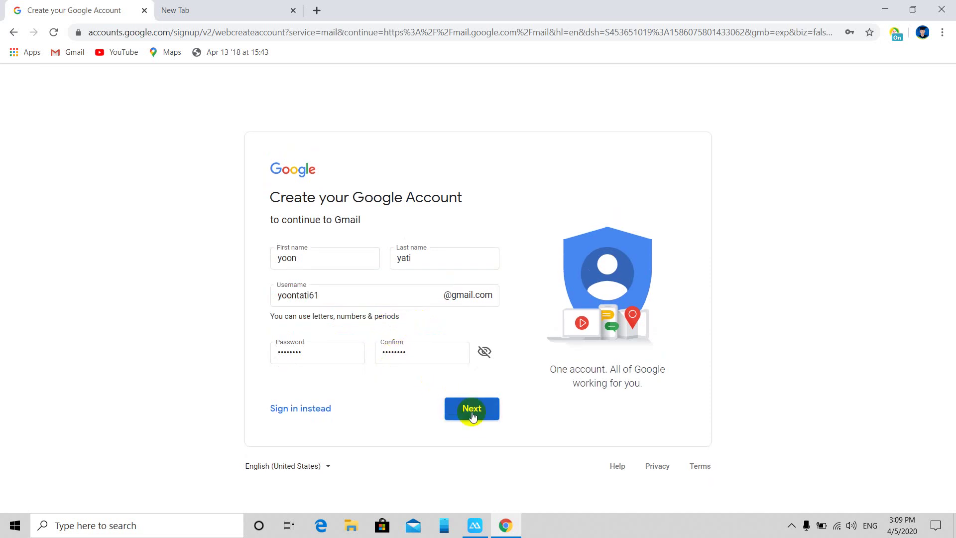
left_click(458, 409)
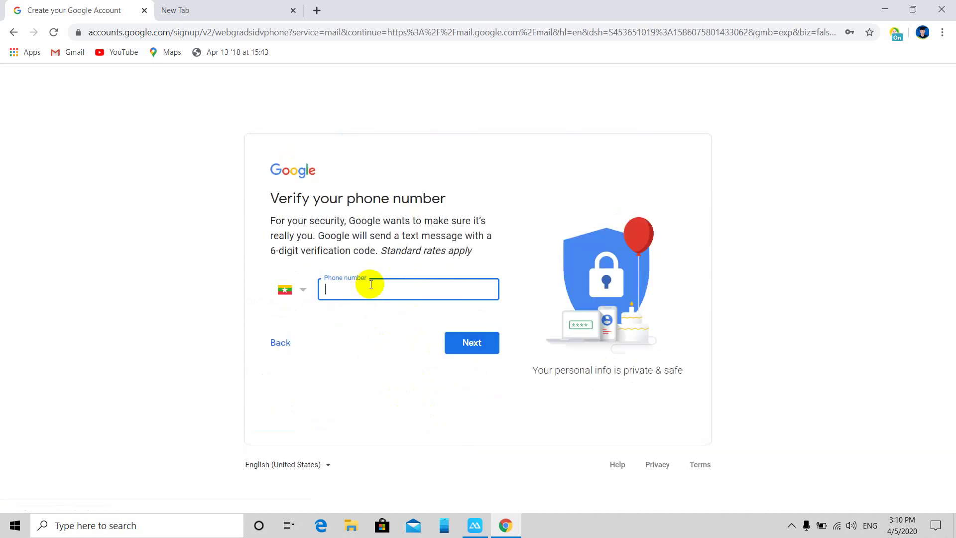
- Keep Myanmar as the country code, enter the mobile number and request a code
left_click(372, 282)
left_click(251, 330)
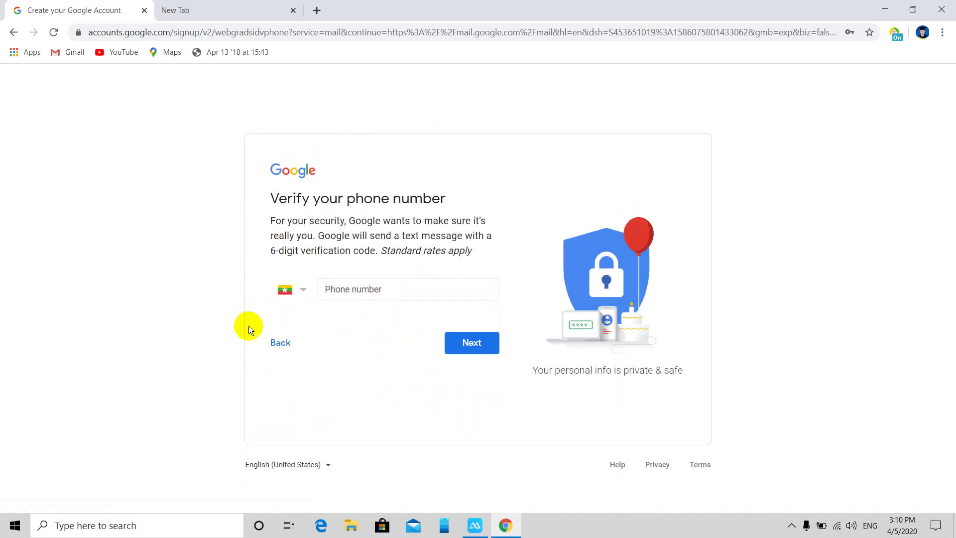
left_click(303, 289)
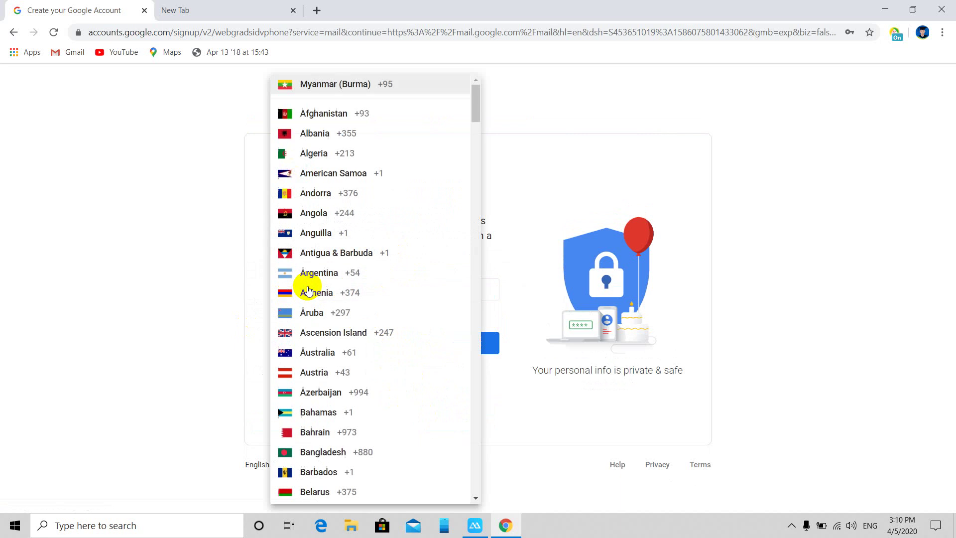
left_click(151, 164)
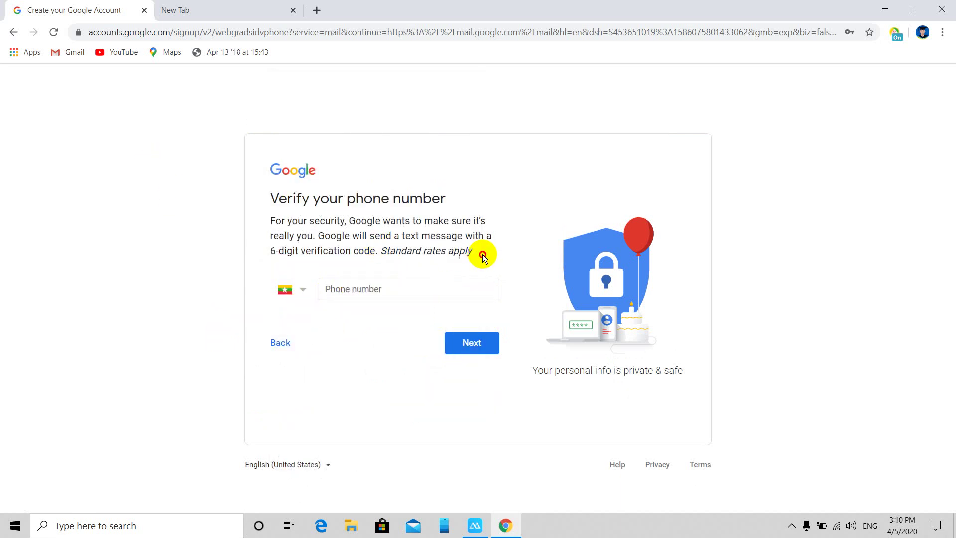
left_click(372, 294)
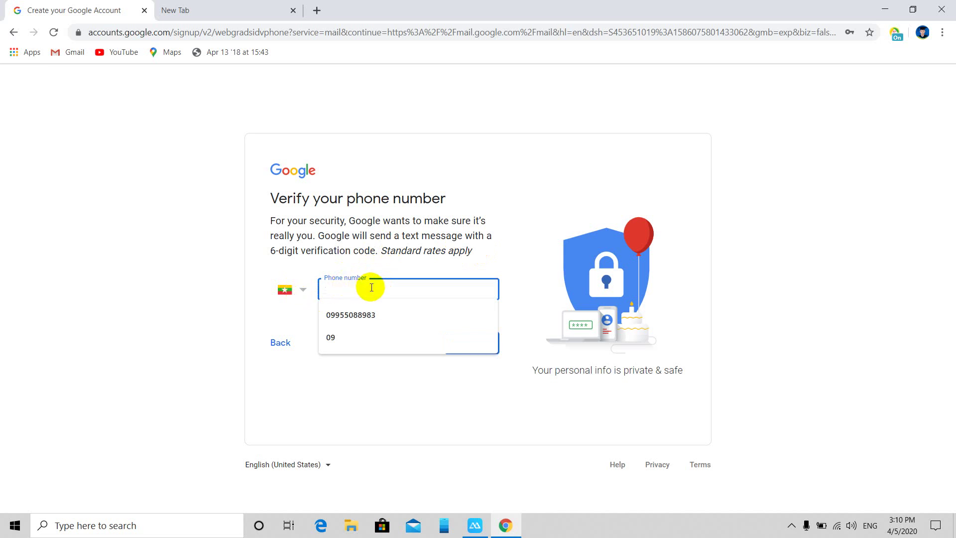
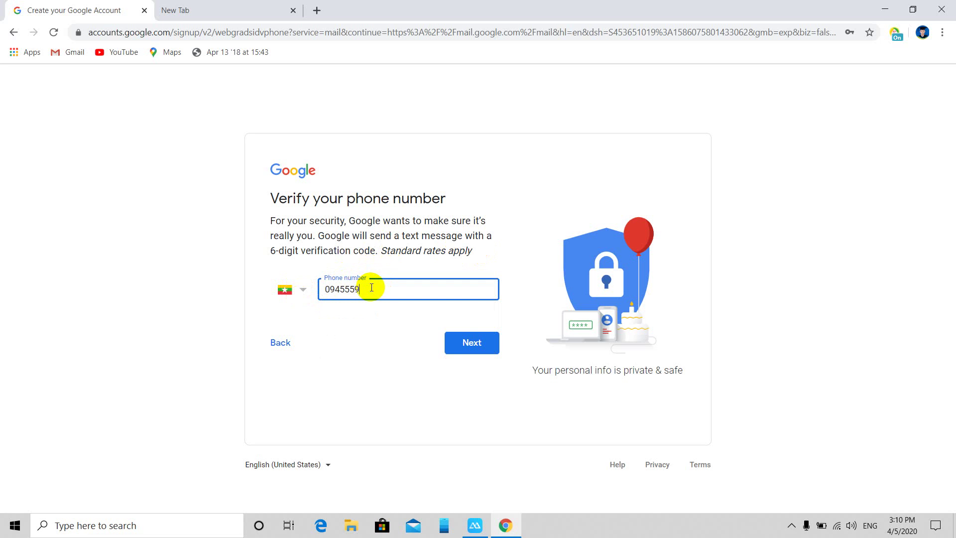
left_click(474, 343)
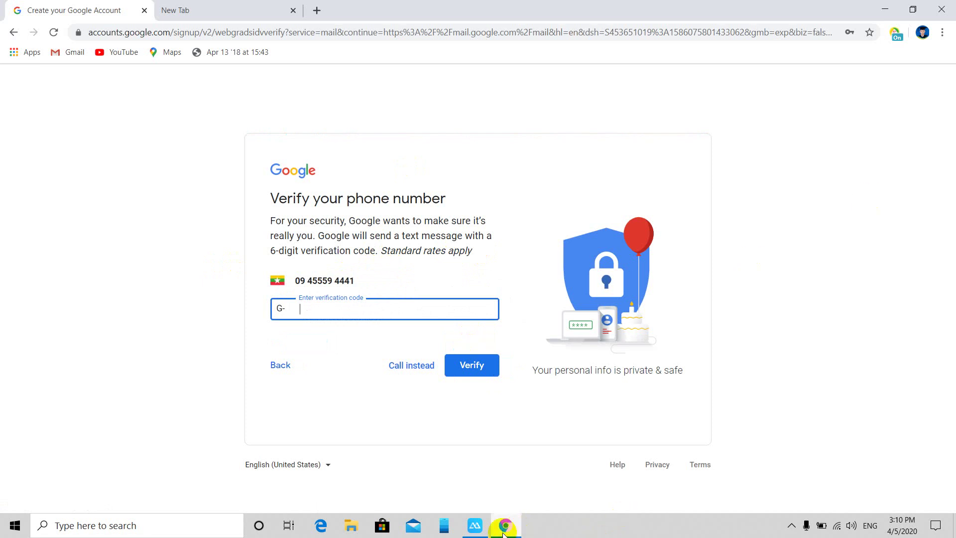
- Bring the mirrored phone forward and open Google's text message with the code
left_click(475, 525)
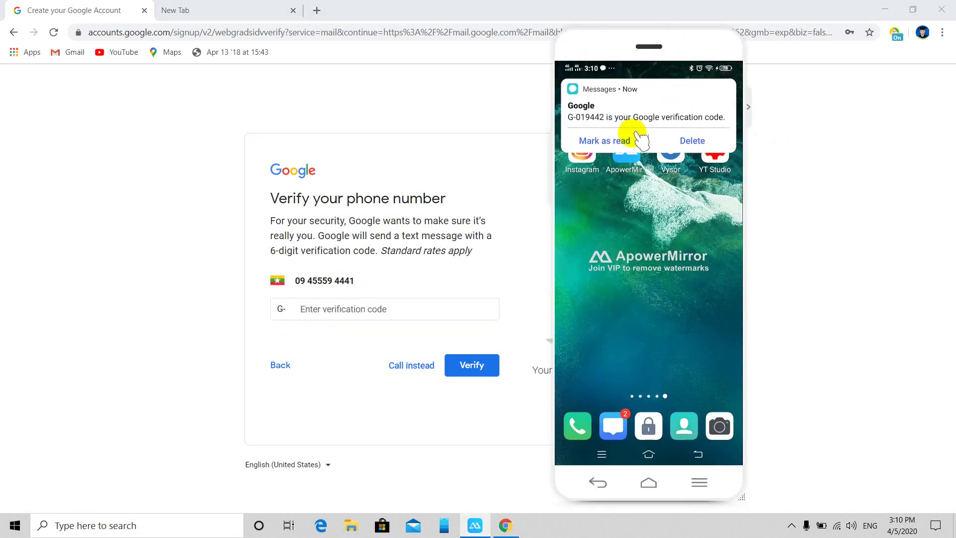
left_click_drag(668, 43, 765, 43)
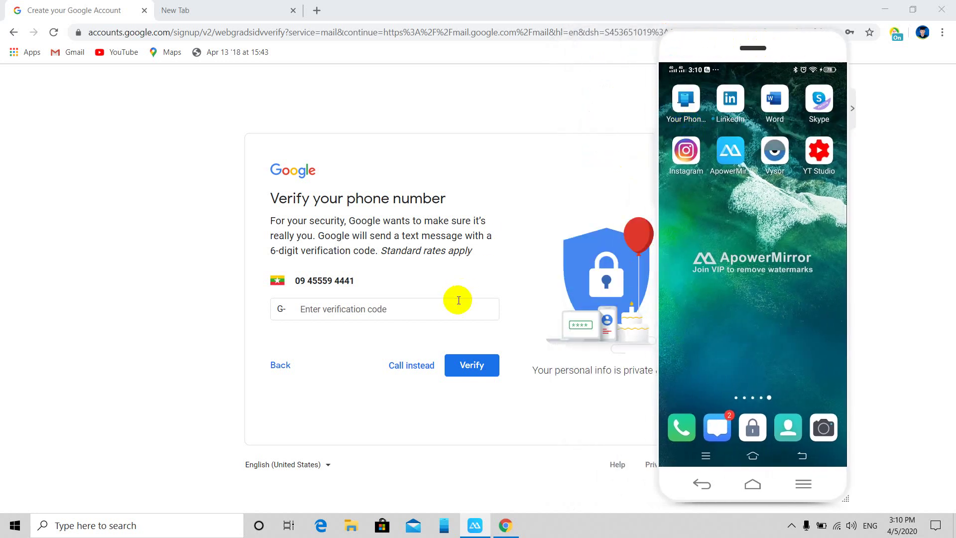
left_click(723, 424)
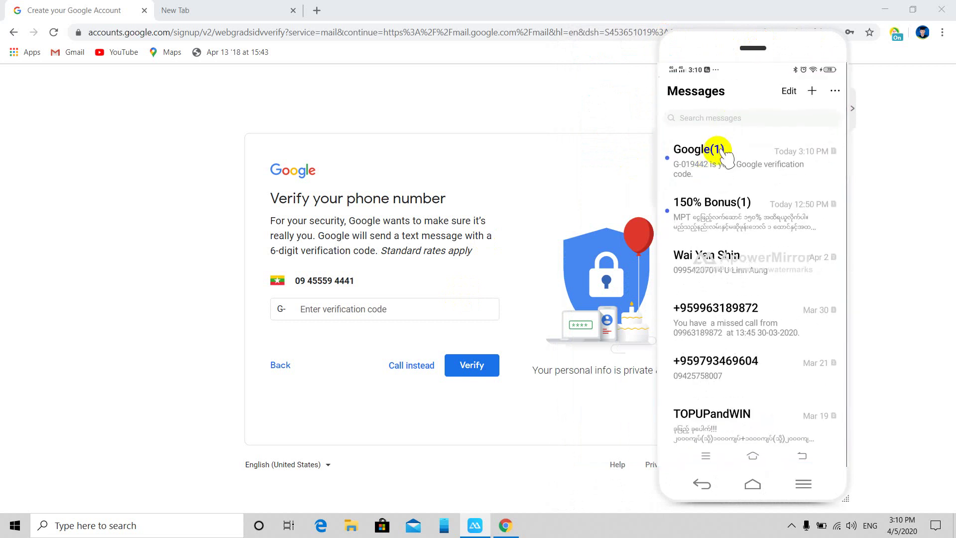
left_click(717, 150)
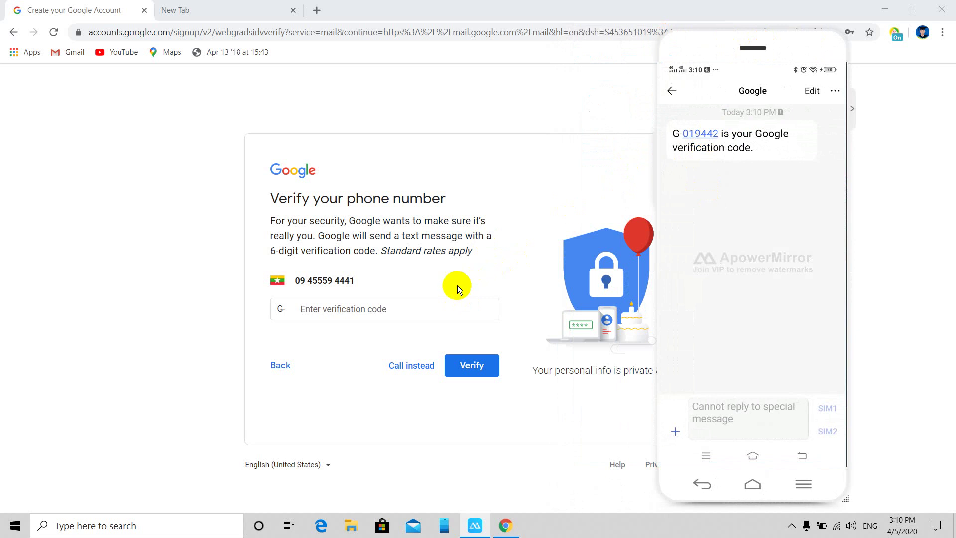
- Enter the six-digit verification code and verify it
left_click(427, 309)
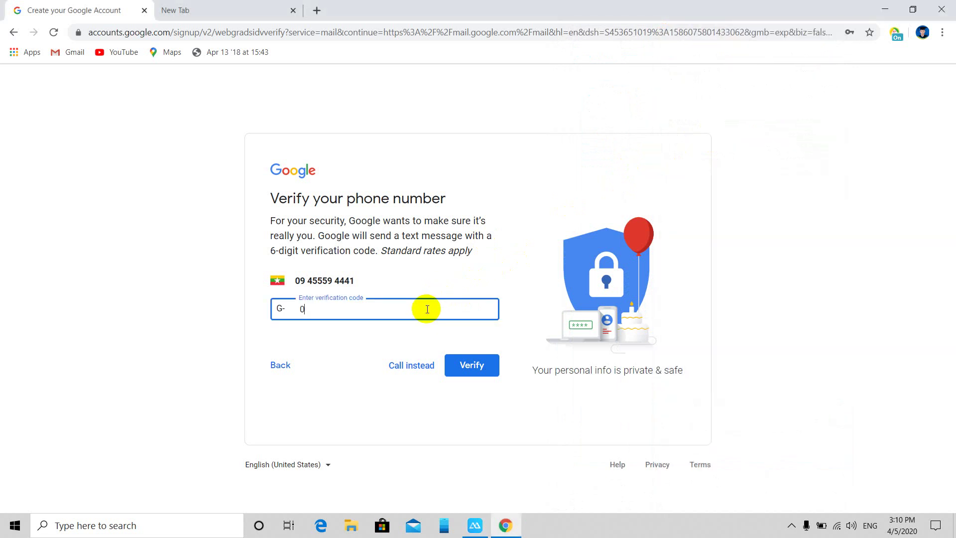
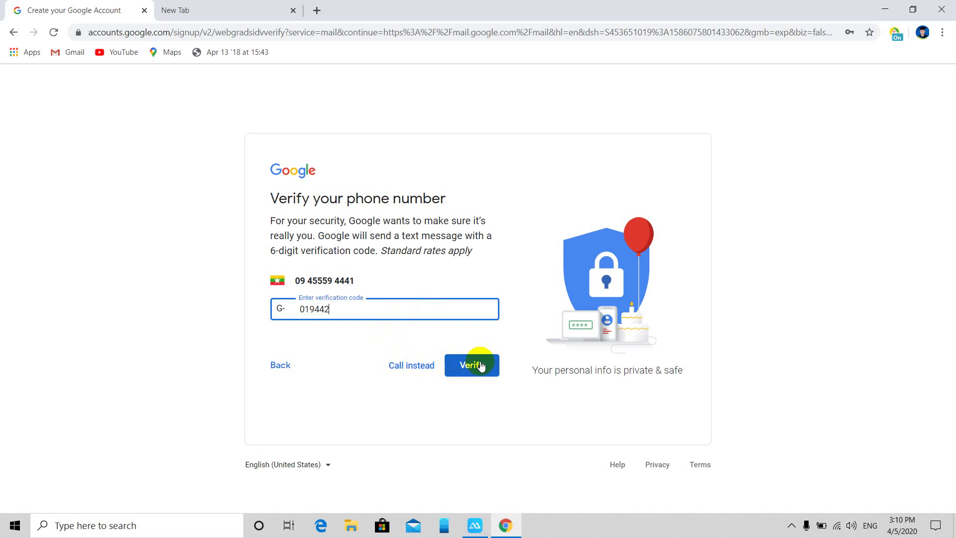
left_click(481, 366)
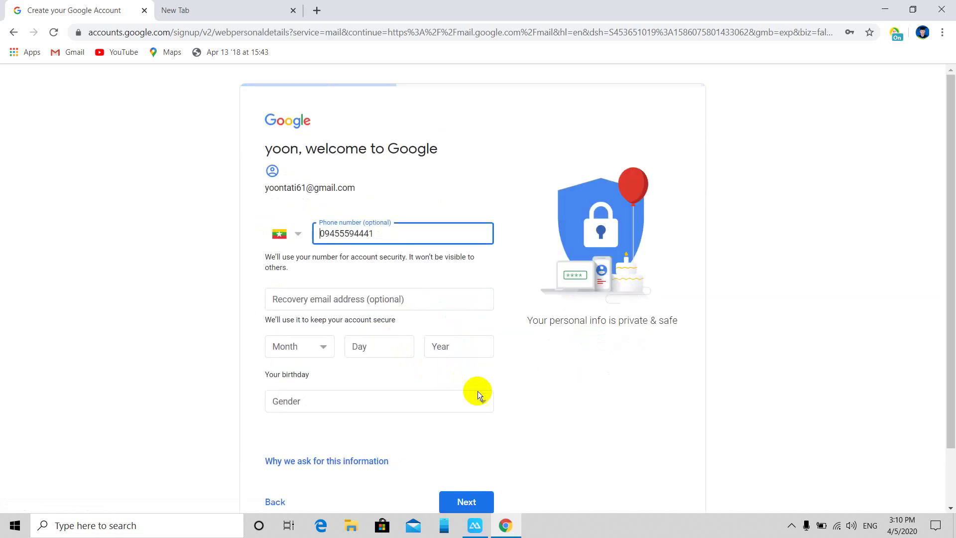
- Enter a first birthday of April 22, 1993, then clear the day
left_click(390, 235)
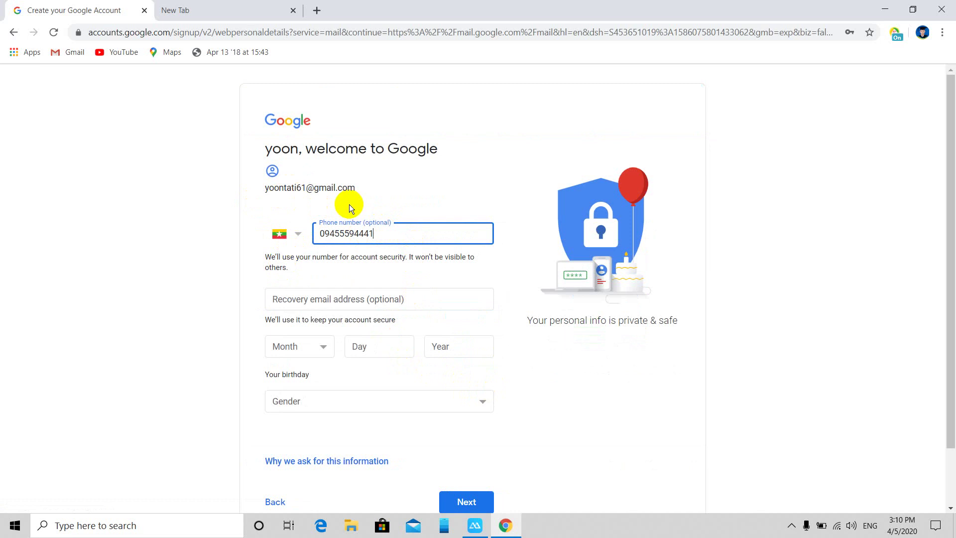
left_click(369, 299)
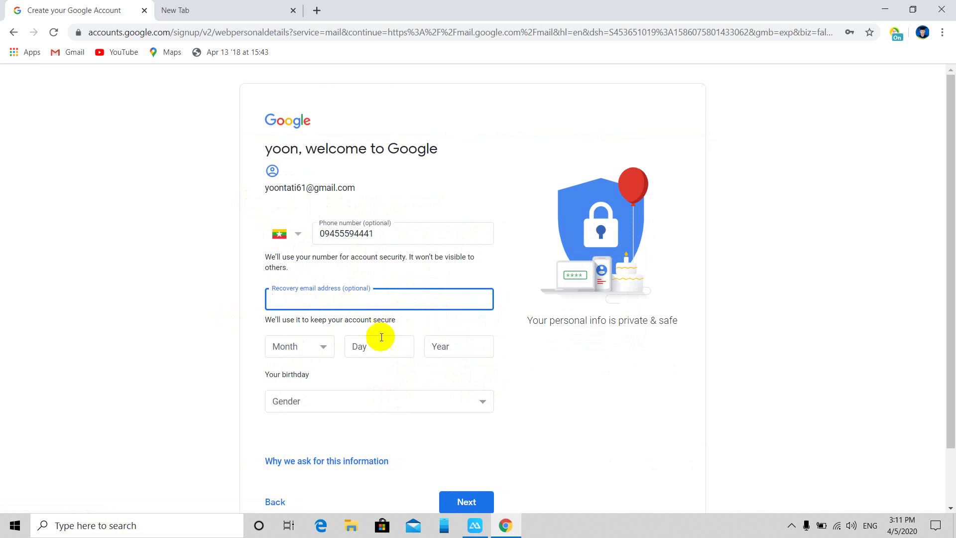
left_click(320, 351)
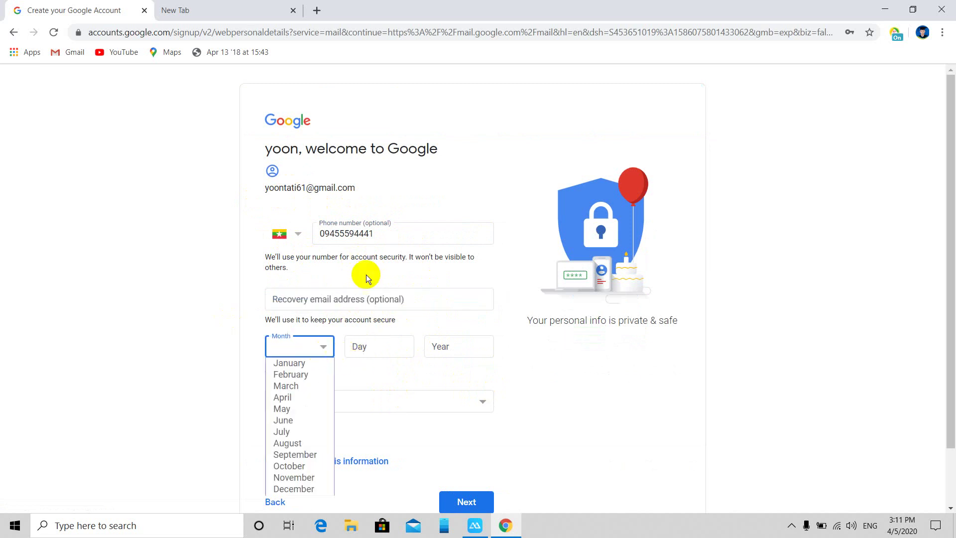
left_click(312, 397)
left_click(383, 344)
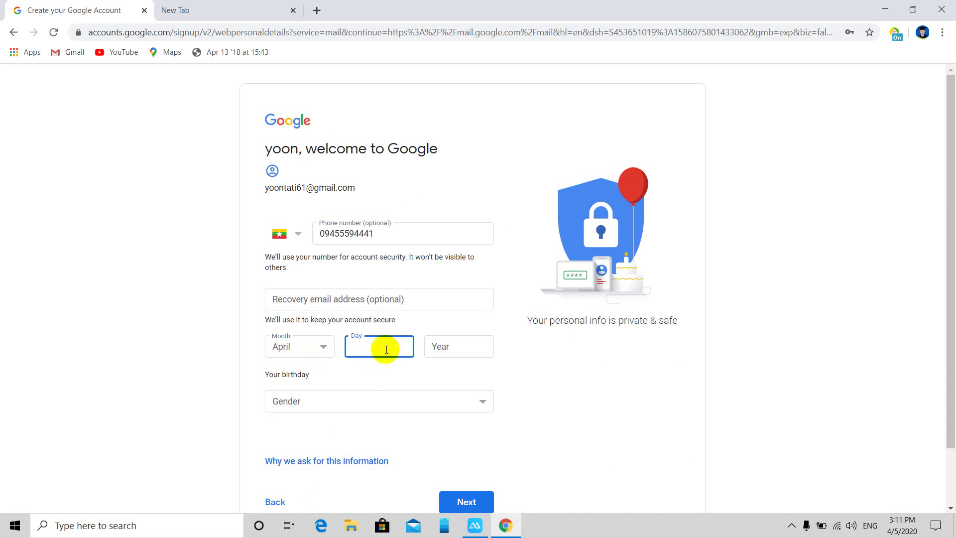
type("22")
left_click(458, 344)
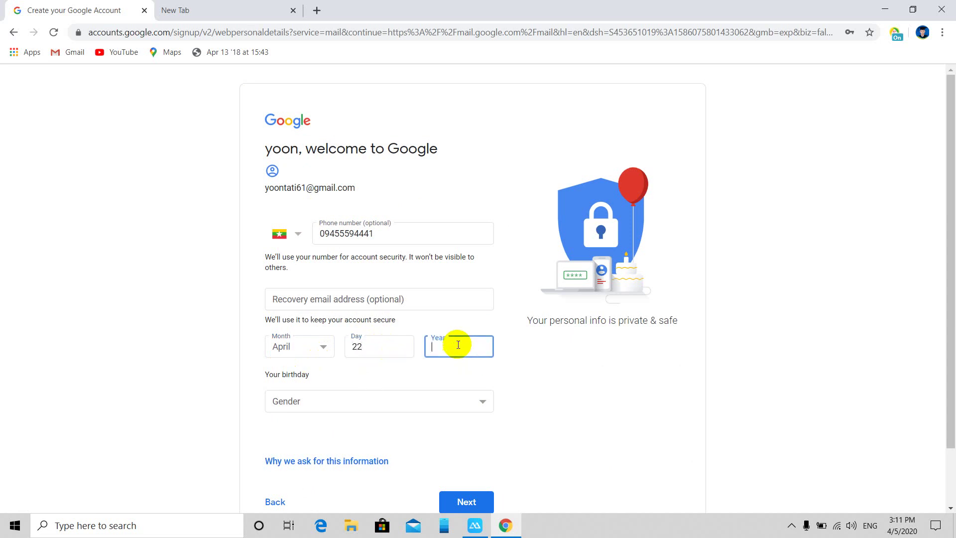
type("1993")
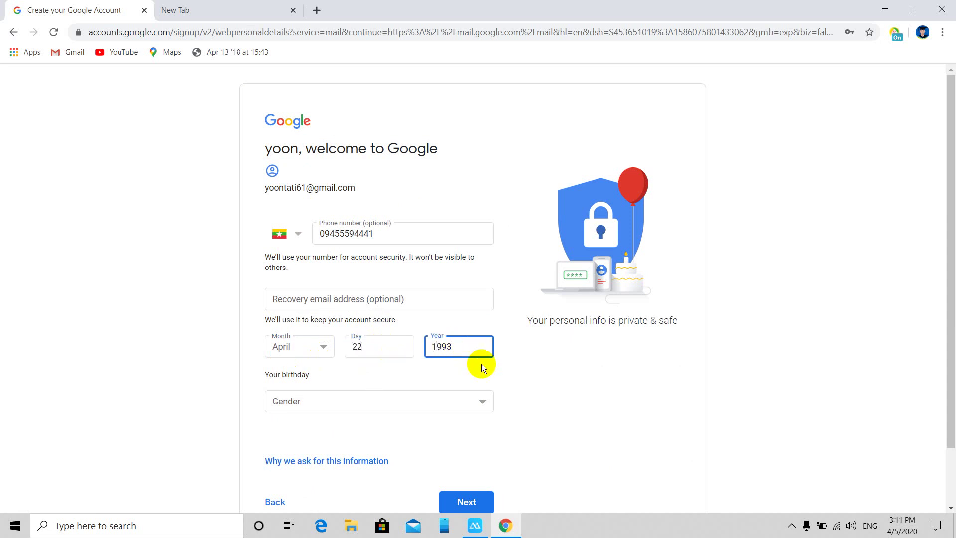
left_click(379, 345)
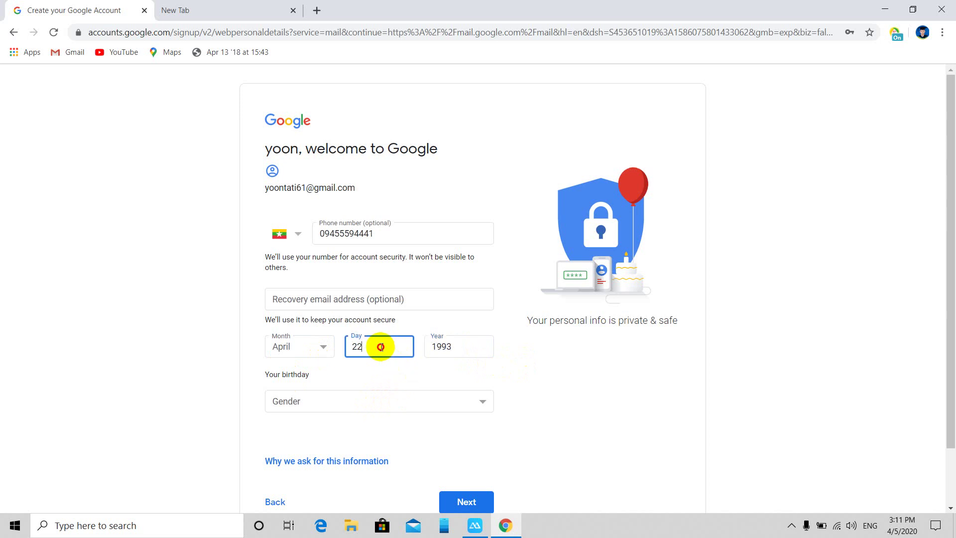
key("BackSpace")
key("BackSpace")
- Correct the birthday to May 08, 2000
left_click(279, 351)
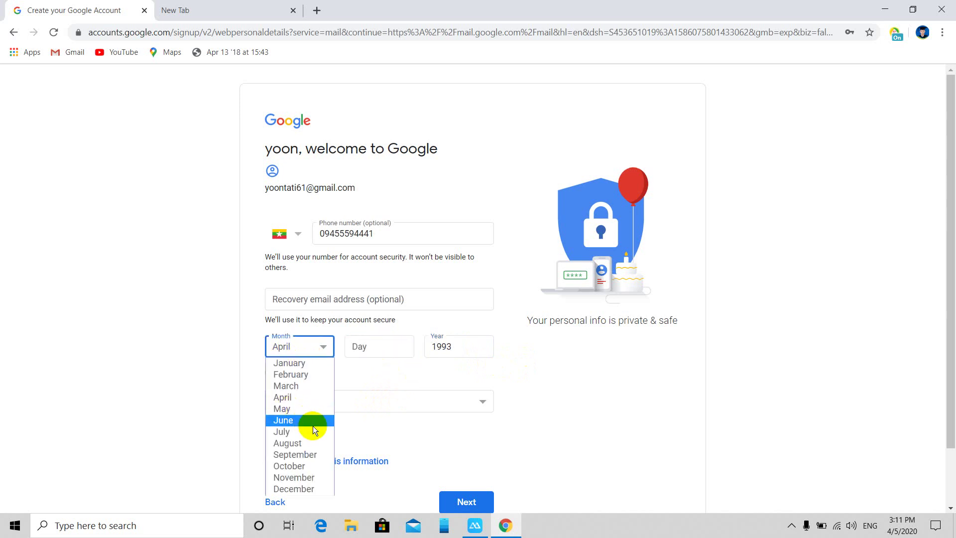
left_click(304, 406)
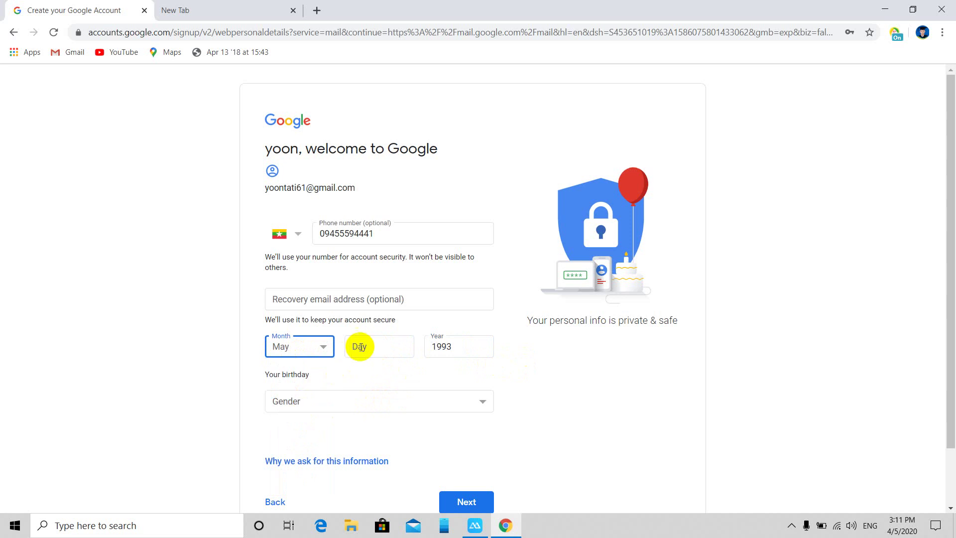
left_click(369, 344)
type("0")
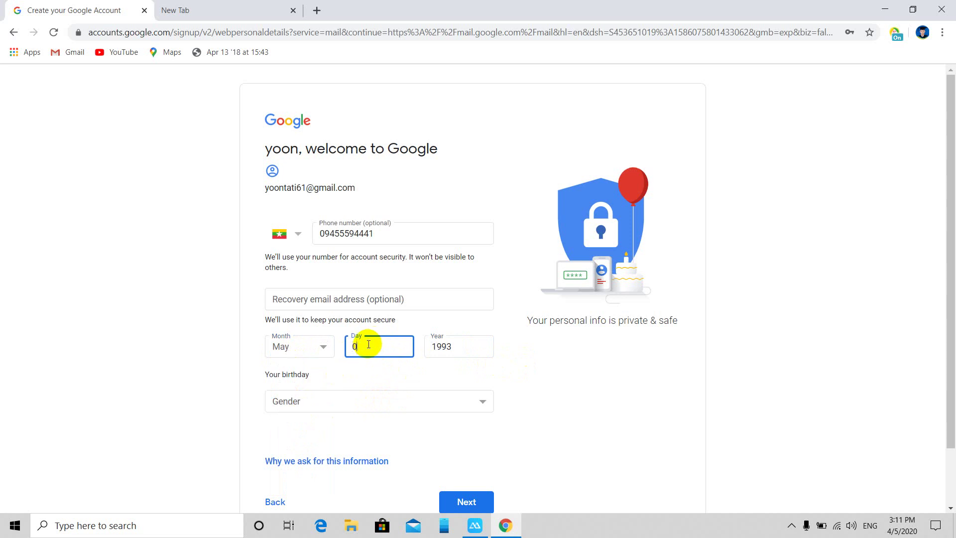
type("8")
key("Tab")
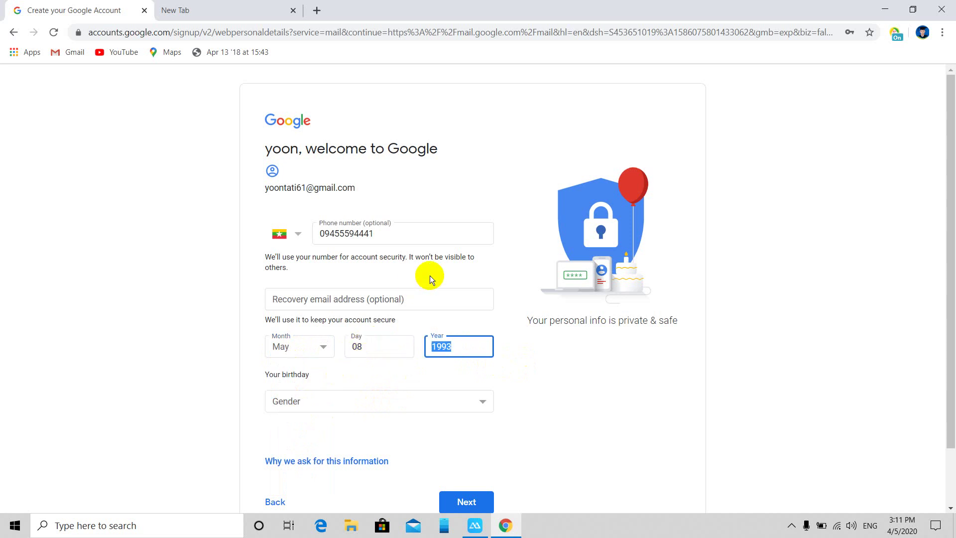
type("2000")
left_click(423, 402)
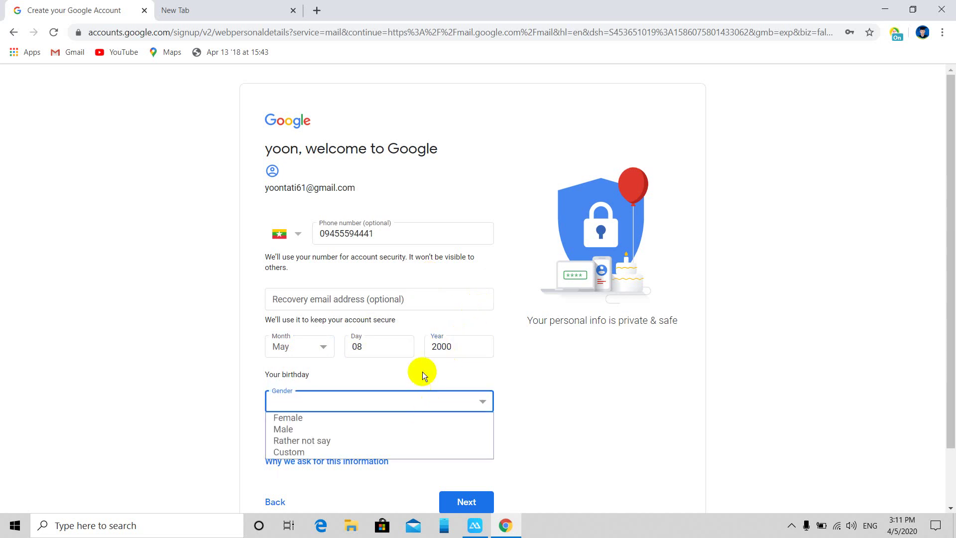